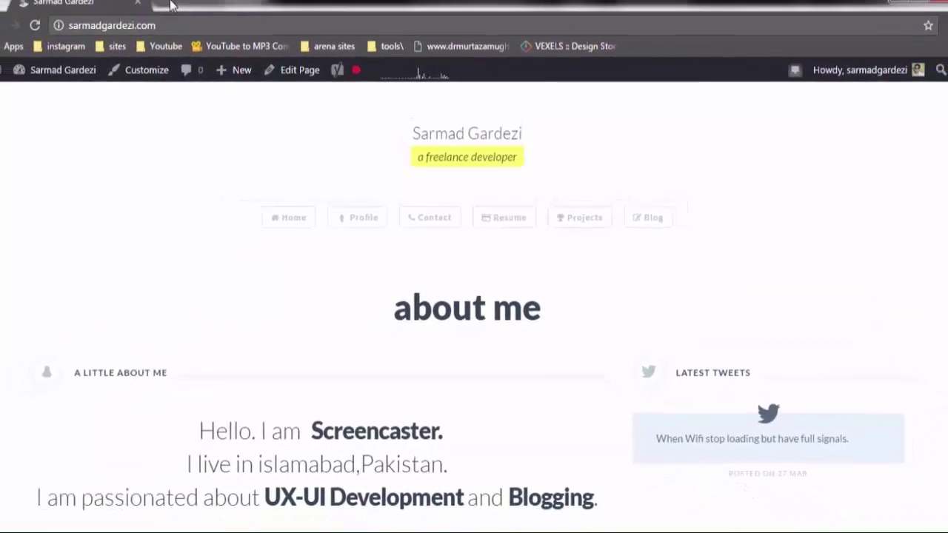
In a new browser tab, run a Google search for a person's name
key("ctrl+t")
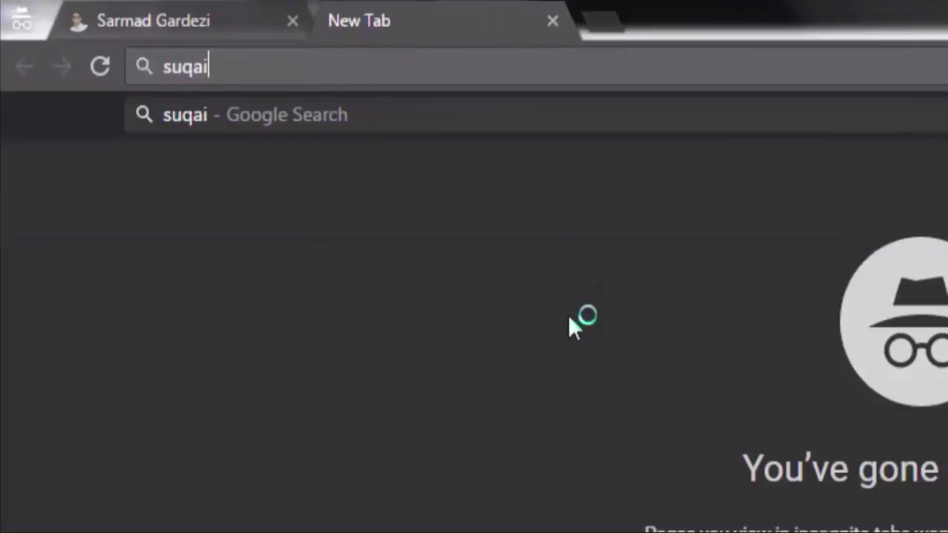
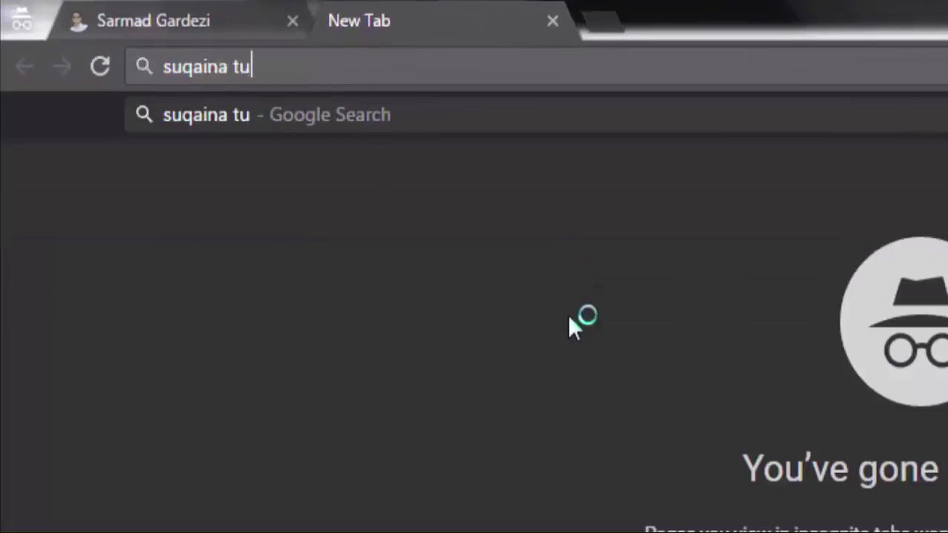
key("Return")
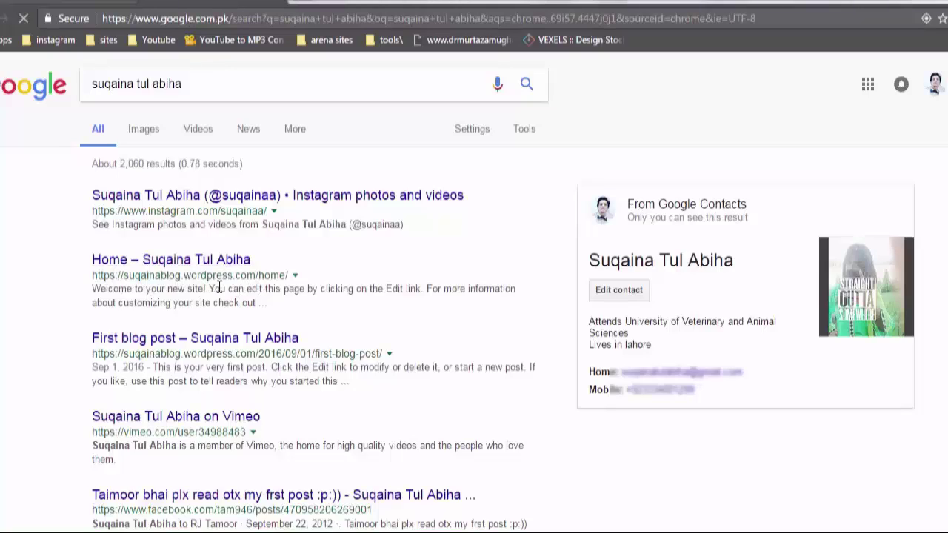
Replace the query with 'wordpress com' and open the official WordPress.com result
left_click_drag(197, 86, 87, 85)
type("wordpr")
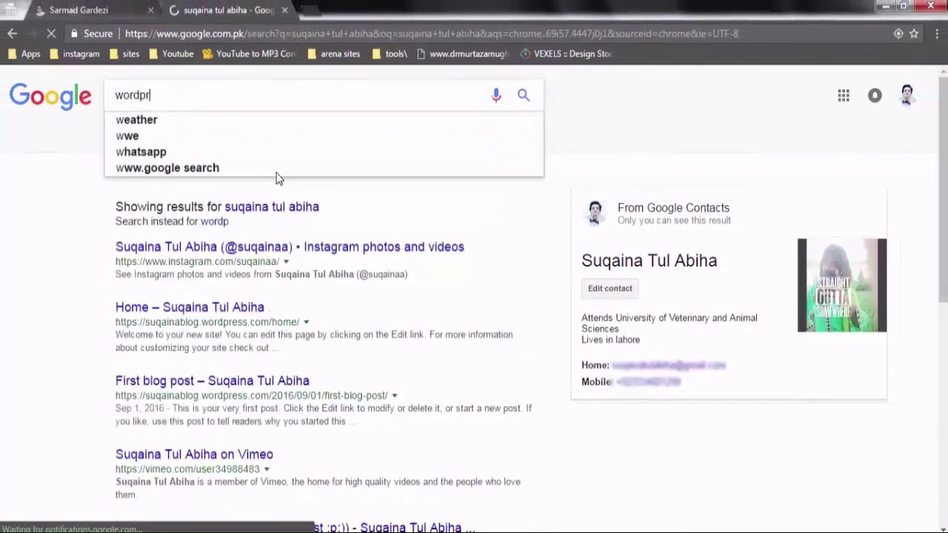
type("ess com")
key("Return")
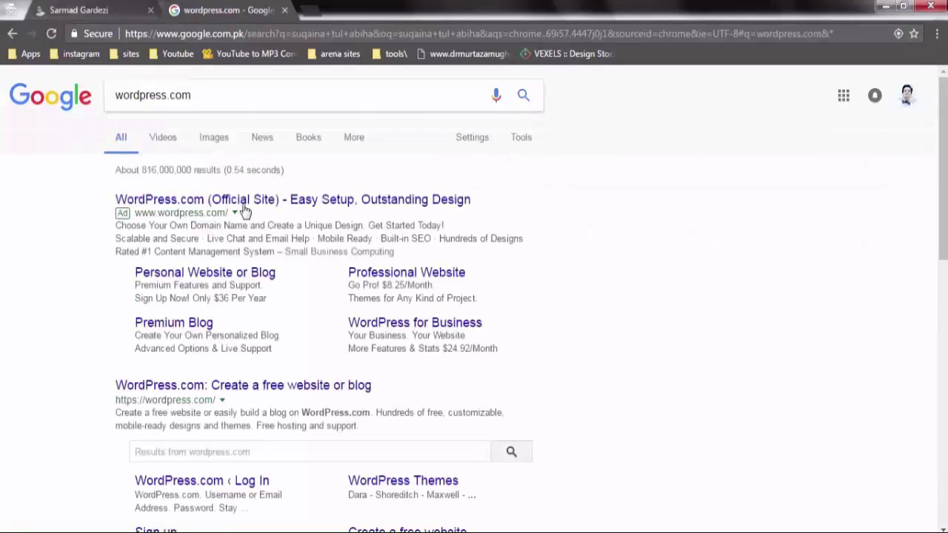
left_click(261, 202)
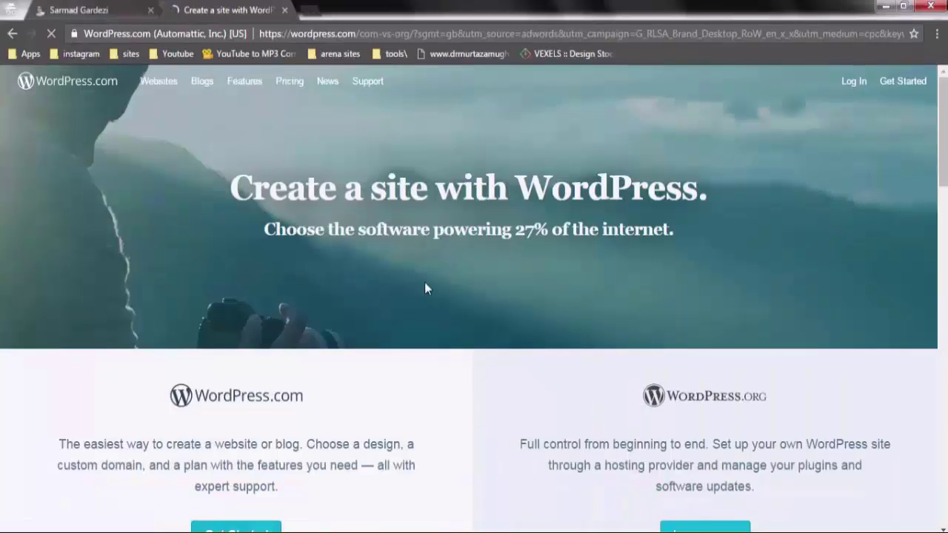
Start creating a site via Get Started to reach setup Step 1 of 6
scroll(425, 284, "down", 2)
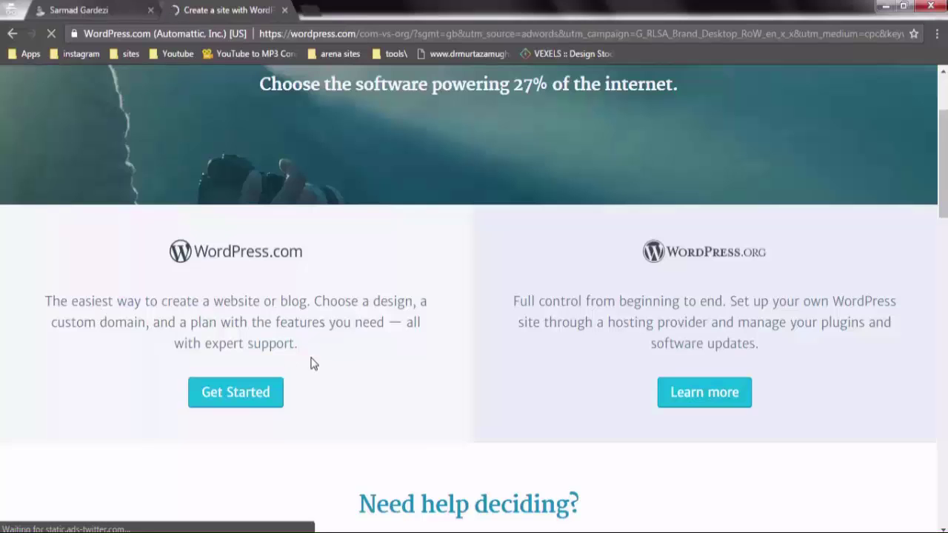
left_click(226, 393)
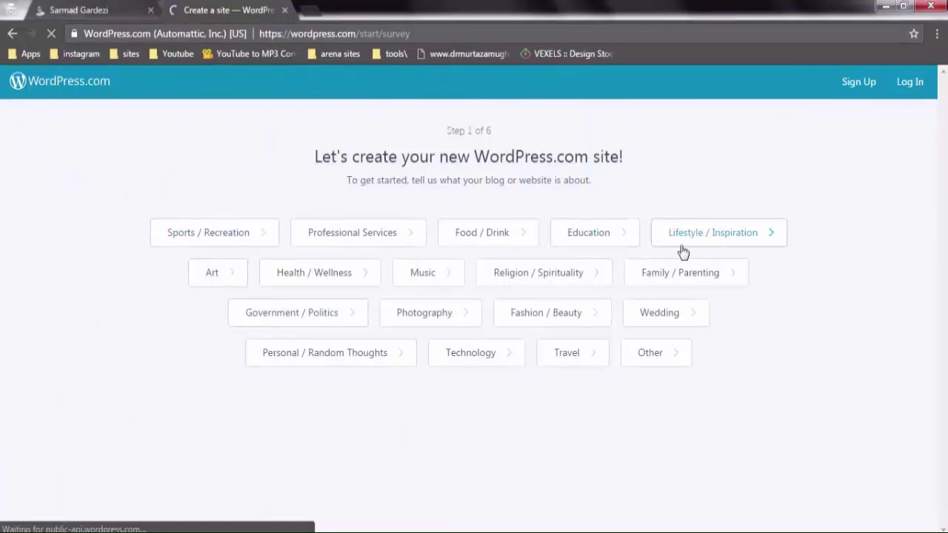
Choose Technology as the site topic and Start with a portfolio as the site type
left_click(490, 361)
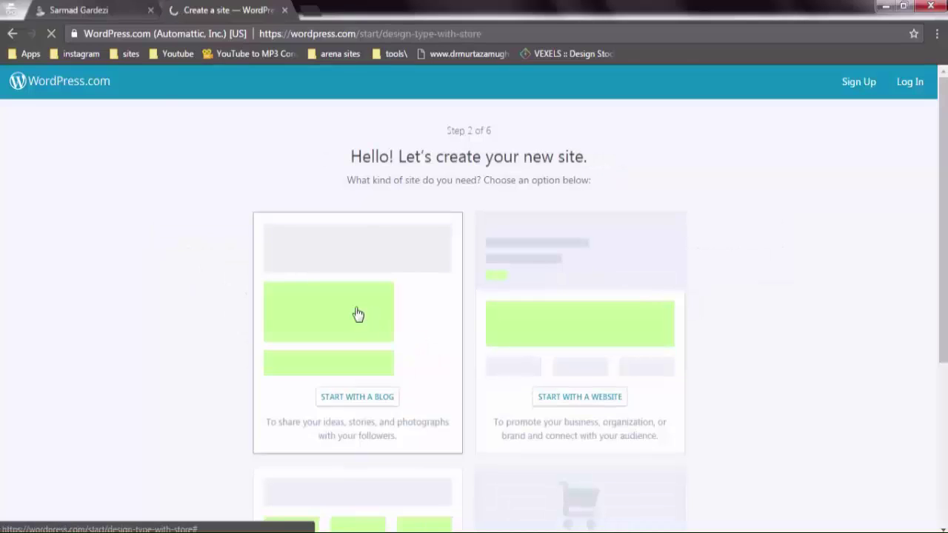
left_click(342, 314)
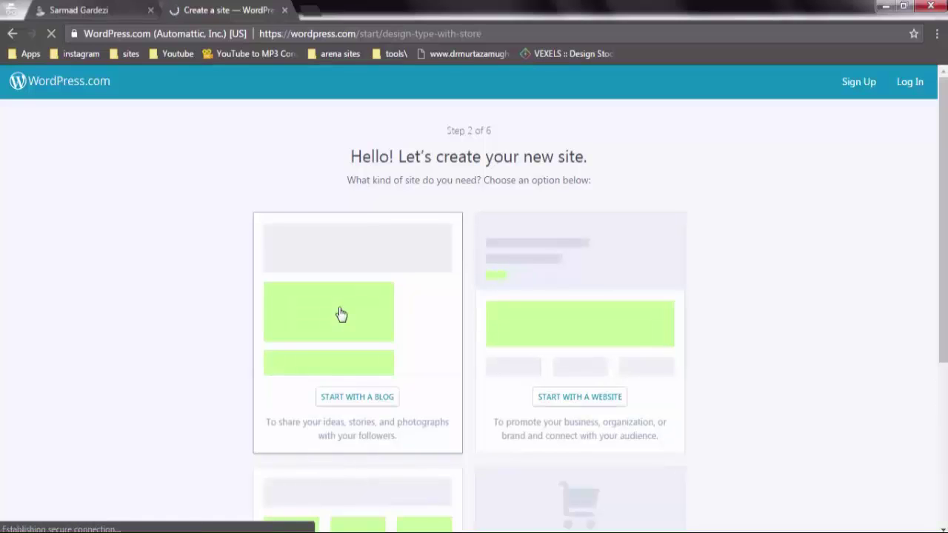
scroll(425, 296, "down", 3)
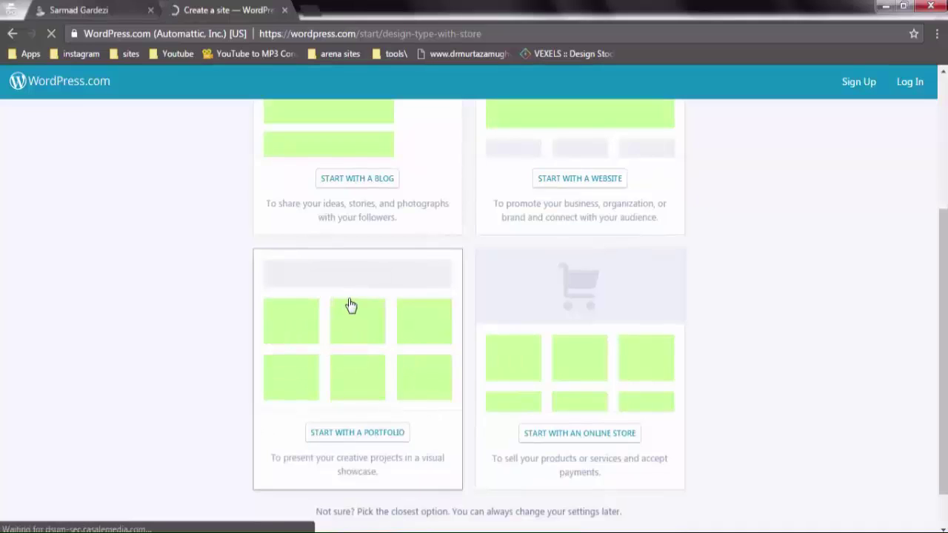
scroll(544, 269, "up", 2)
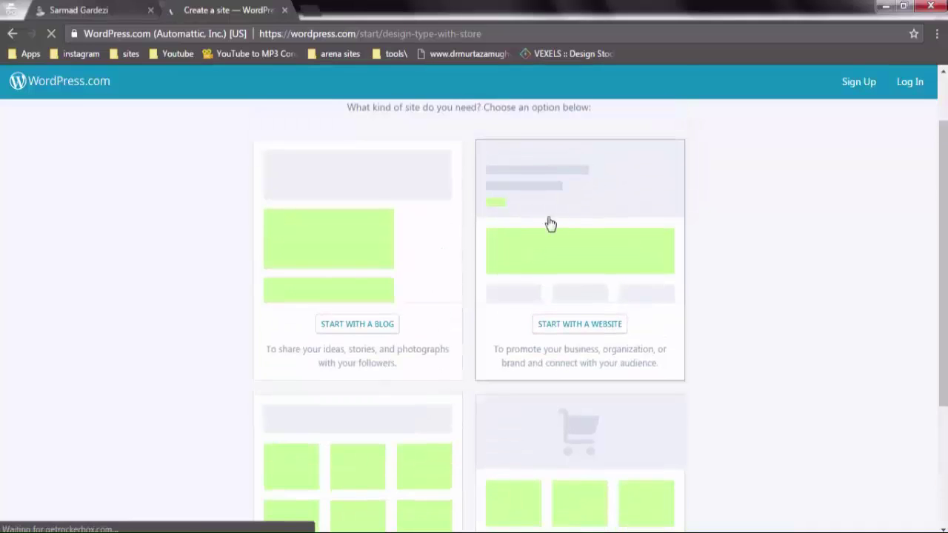
scroll(363, 368, "down", 2)
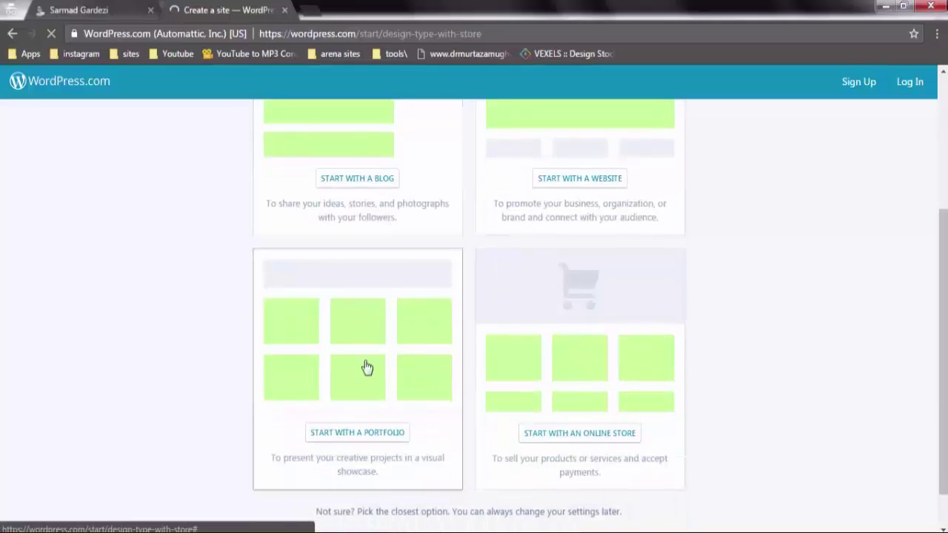
left_click(356, 435)
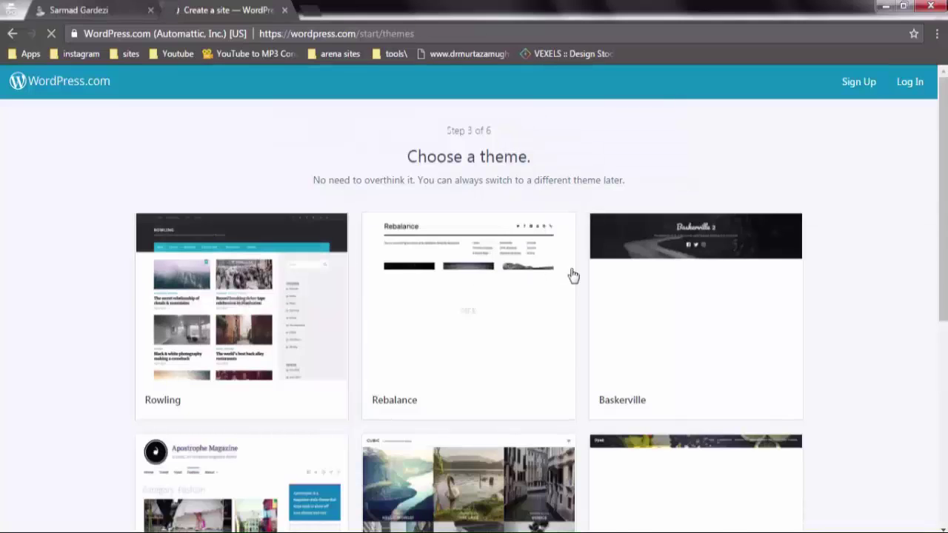
Pick the Gazette theme from the theme gallery
scroll(377, 306, "down", 2)
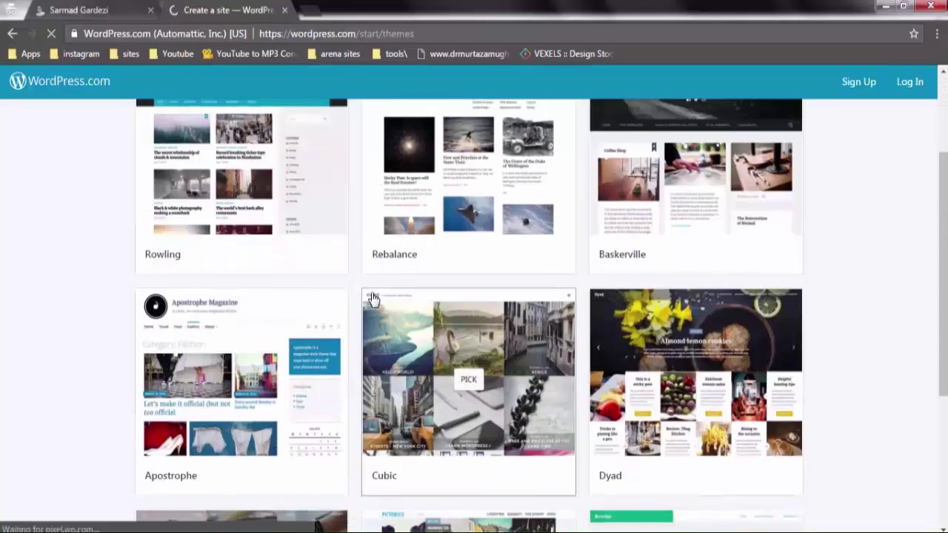
scroll(373, 297, "up", 2)
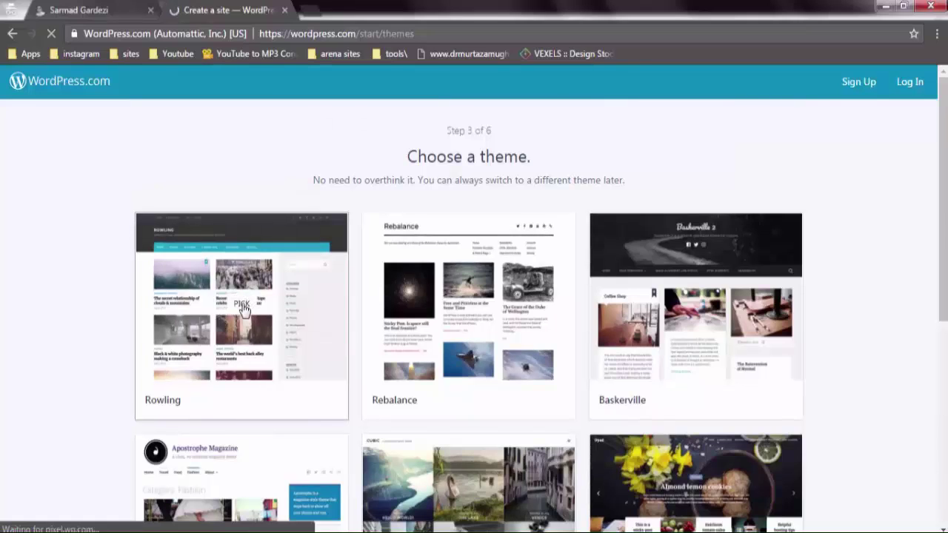
scroll(242, 309, "down", 5)
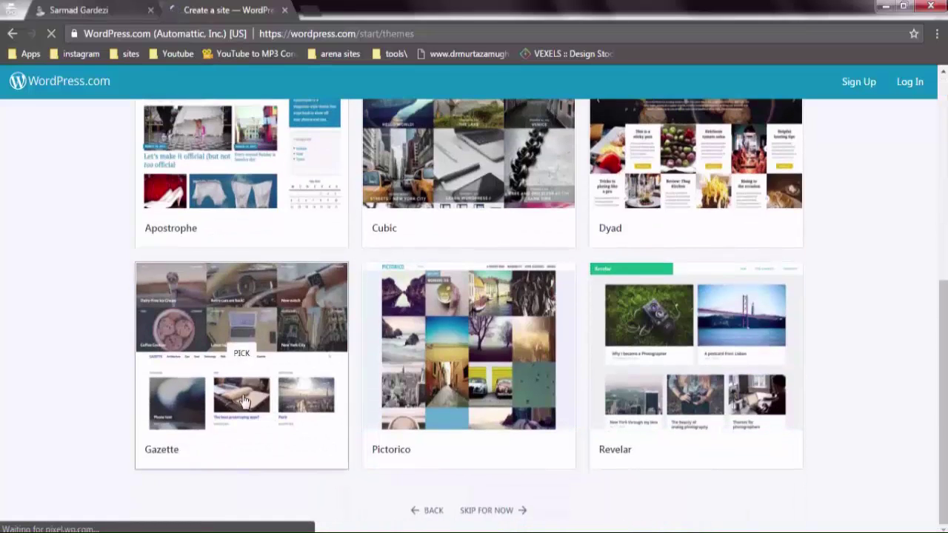
left_click(245, 400)
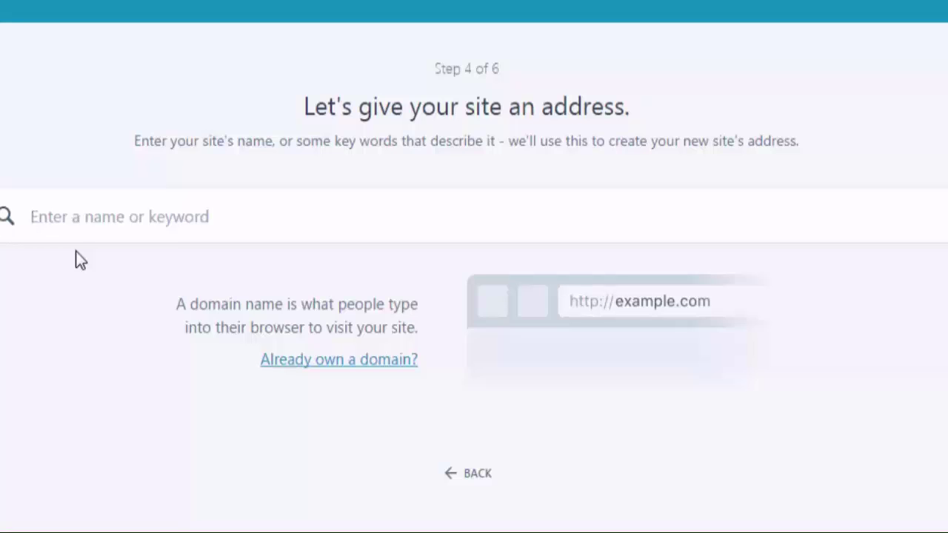
Enter the site-name keywords and select the free .wordpress.com address
type("mohsibn")
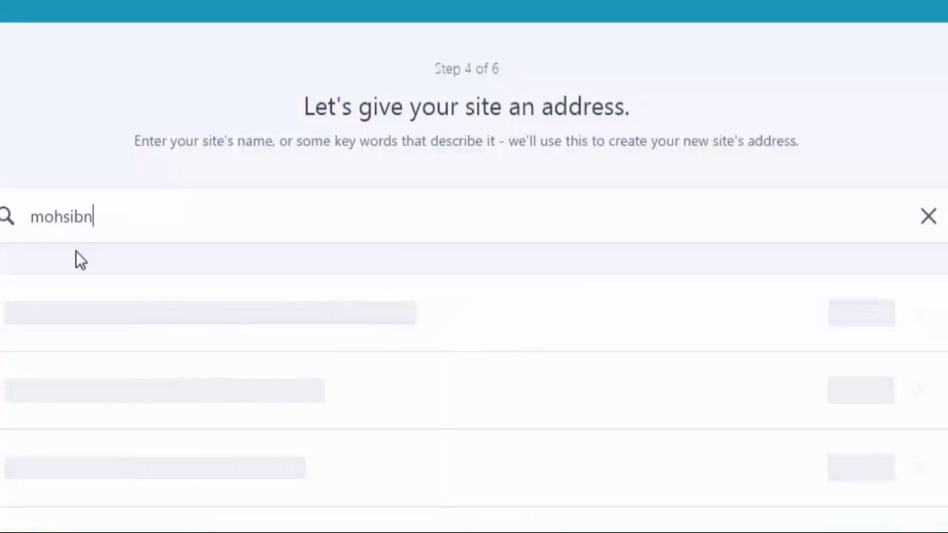
key("BackSpace")
key("BackSpace")
type("nsaeddesginer")
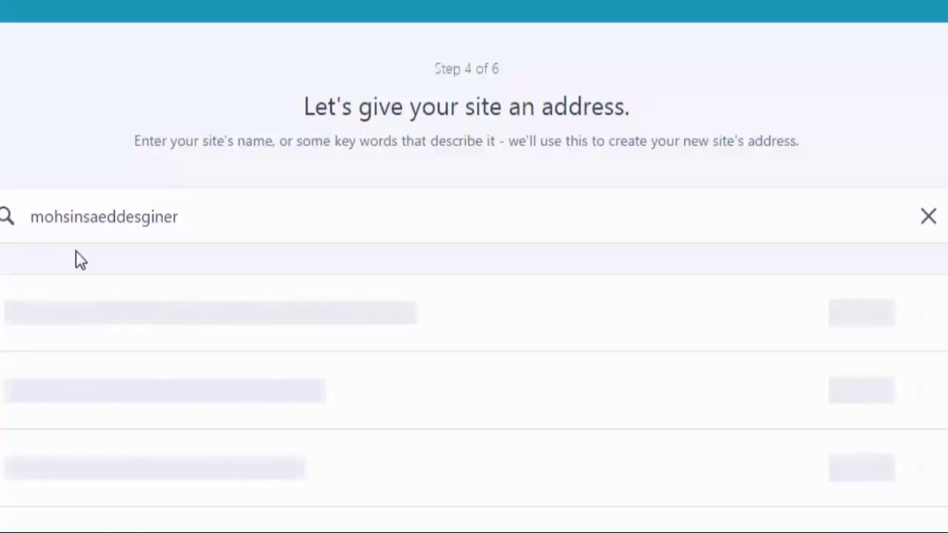
key("ctrl+a")
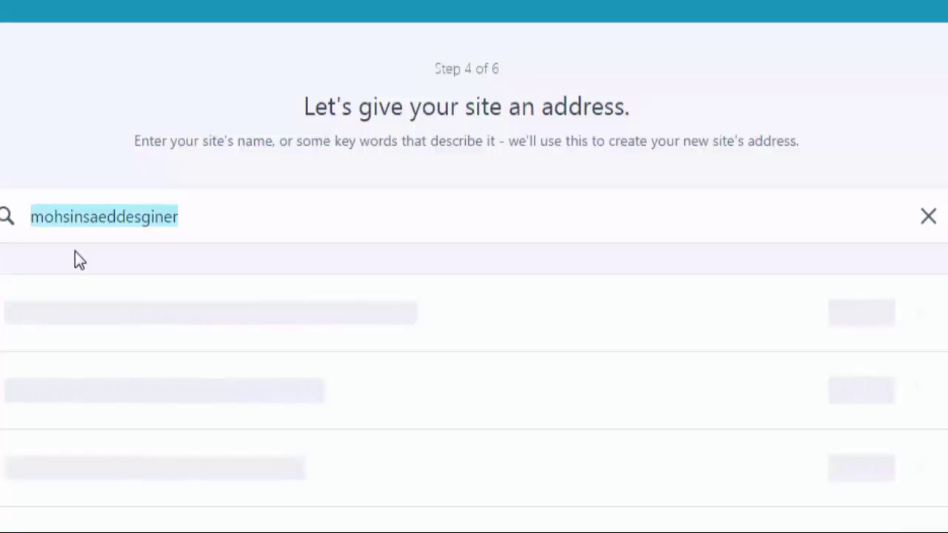
type("moh")
key("ctrl+a")
type("designermohsins")
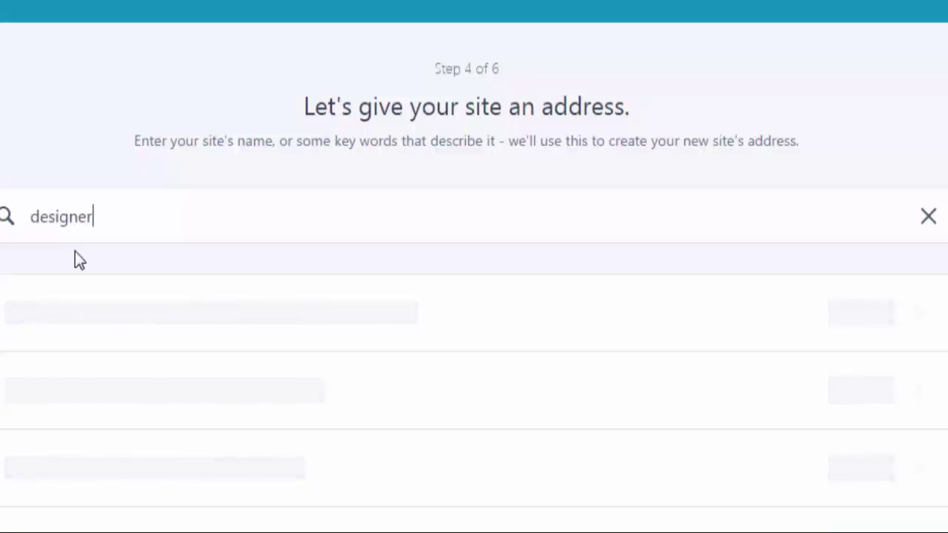
type("aeed")
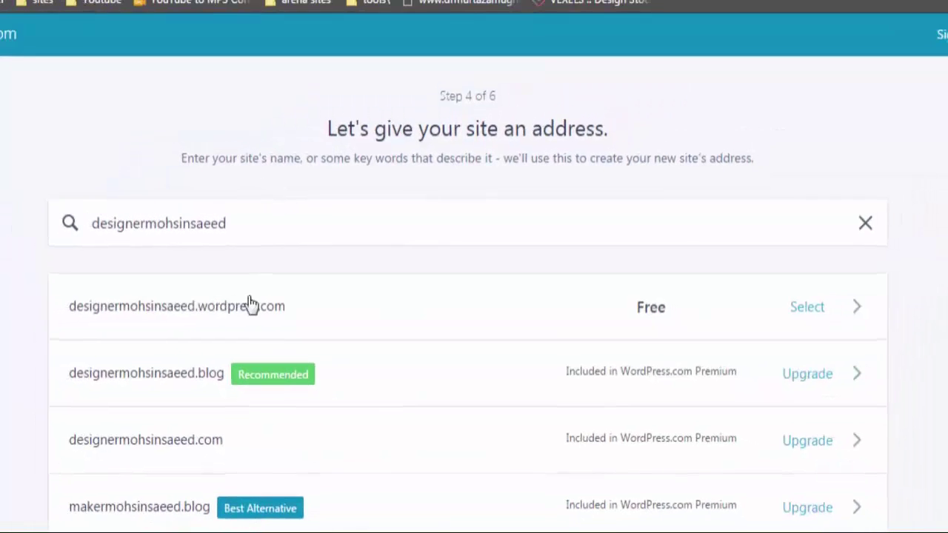
left_click(366, 332)
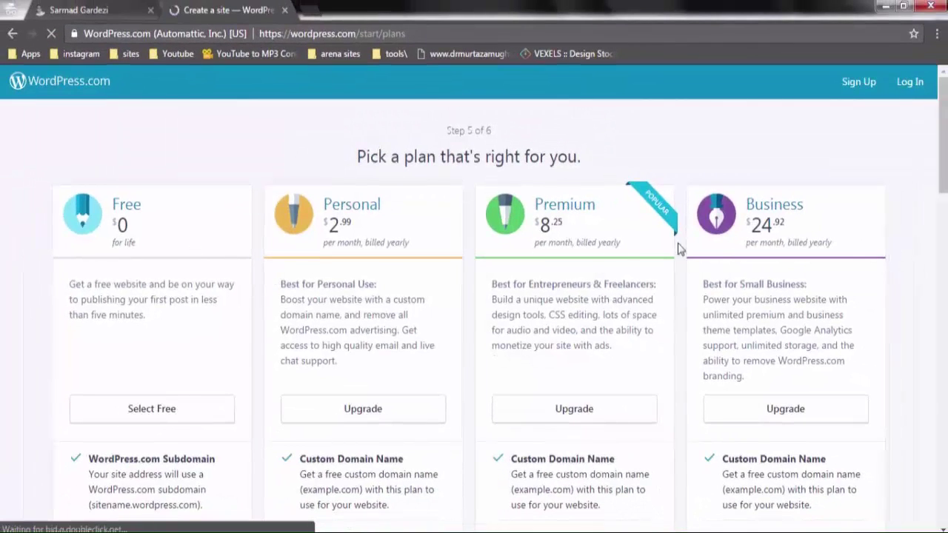
Compare the Free, Personal, Premium and Business plans and select the Free plan
scroll(381, 300, "down", 1)
scroll(347, 422, "down", 2)
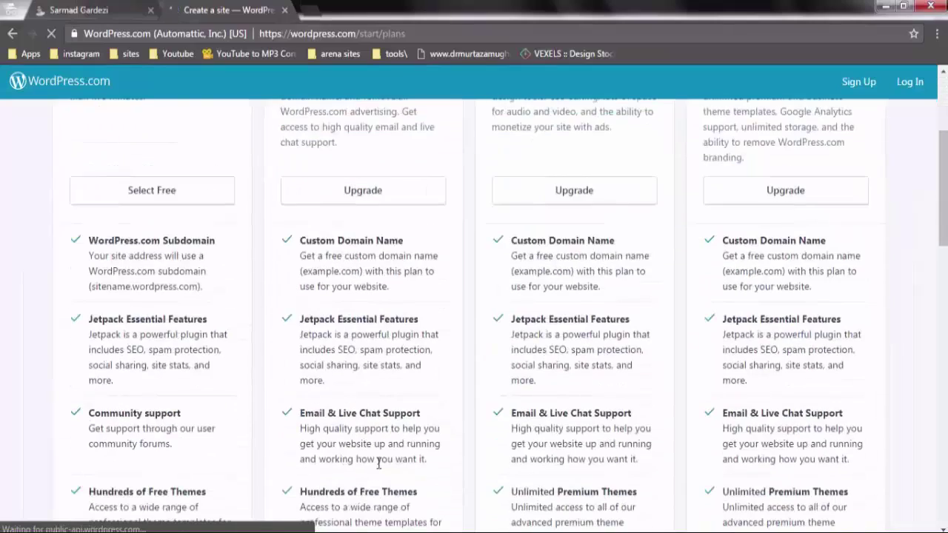
scroll(571, 242, "up", 2)
scroll(622, 407, "down", 2)
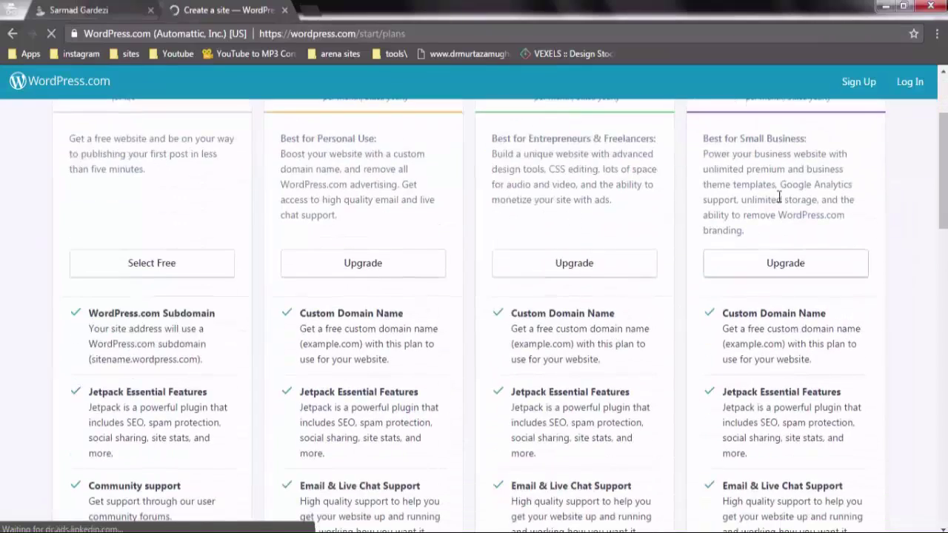
scroll(303, 339, "down", 2)
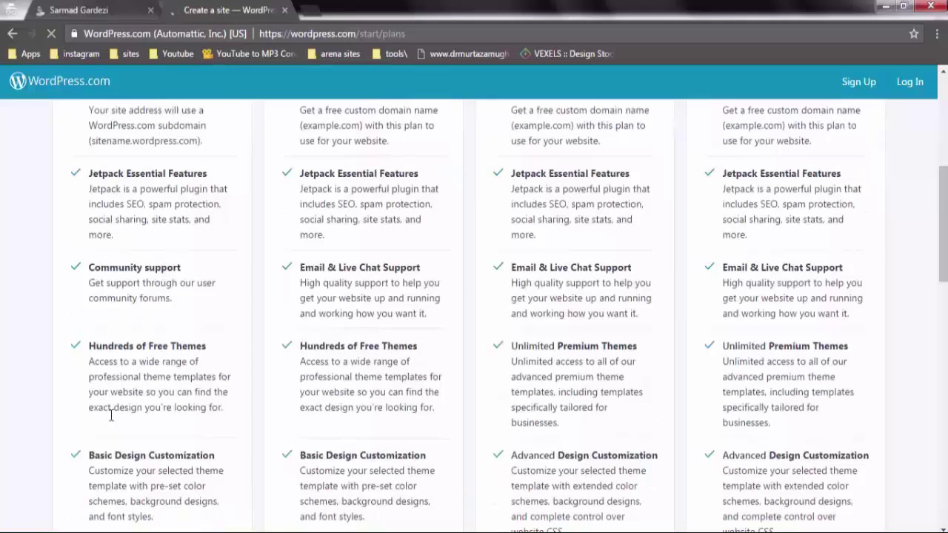
scroll(111, 418, "down", 3)
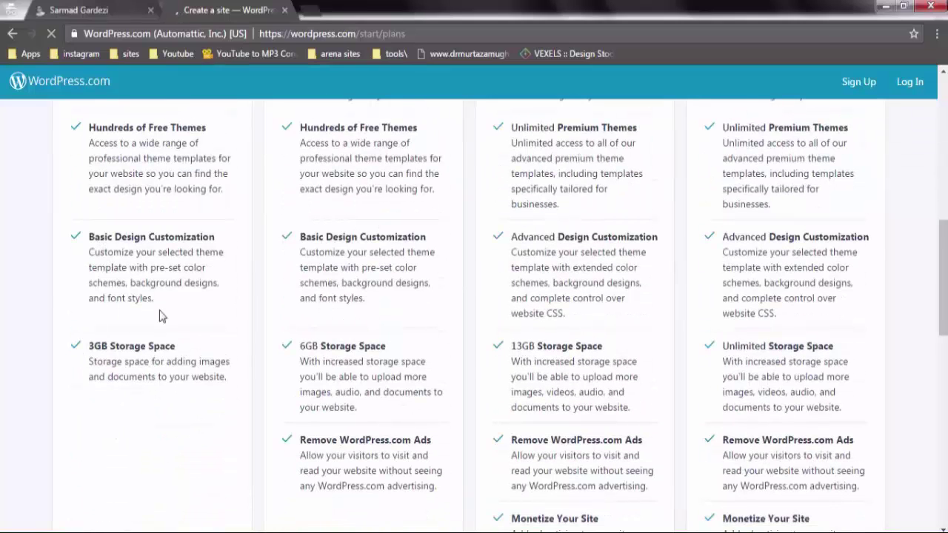
scroll(160, 319, "up", 2)
scroll(156, 302, "up", 1)
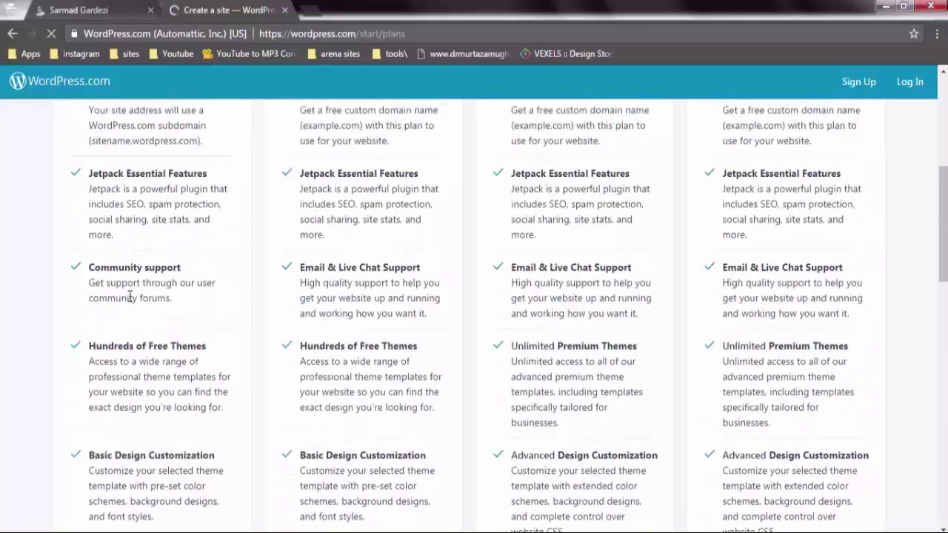
scroll(169, 298, "up", 1)
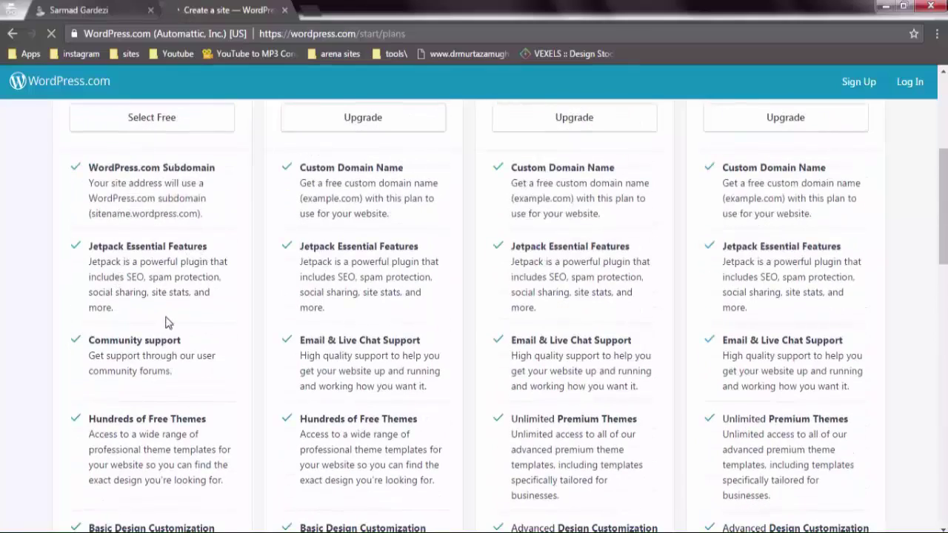
scroll(168, 325, "up", 1)
left_click_drag(123, 350, 148, 350)
left_click(155, 385)
scroll(113, 334, "up", 1)
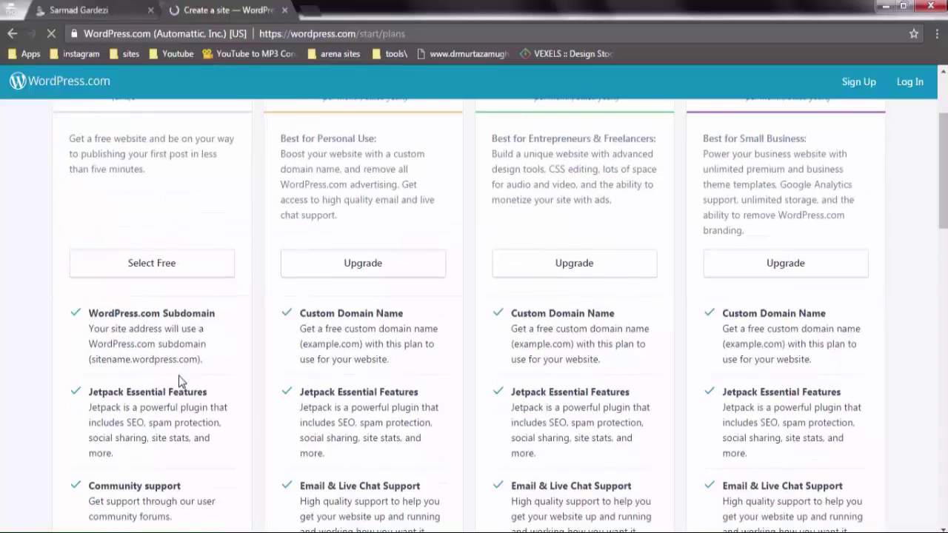
scroll(159, 407, "up", 2)
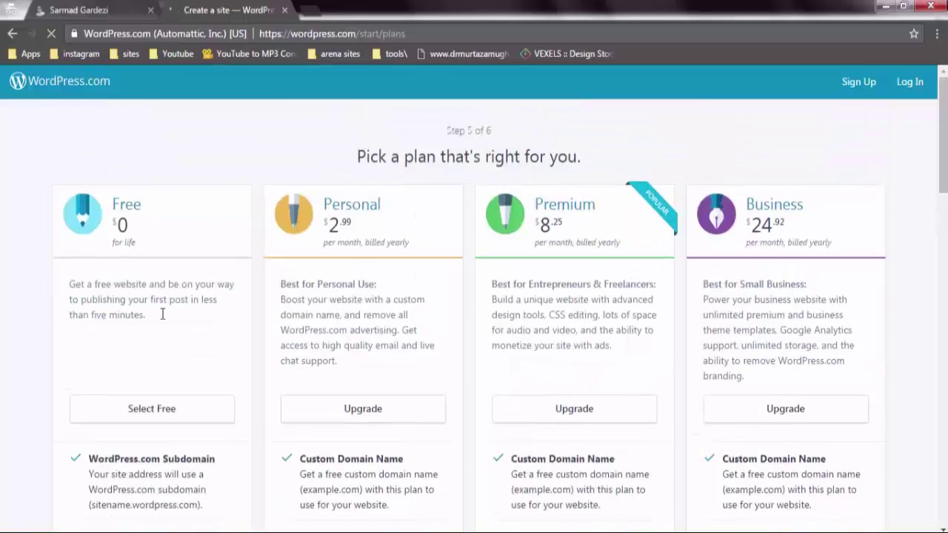
left_click(163, 408)
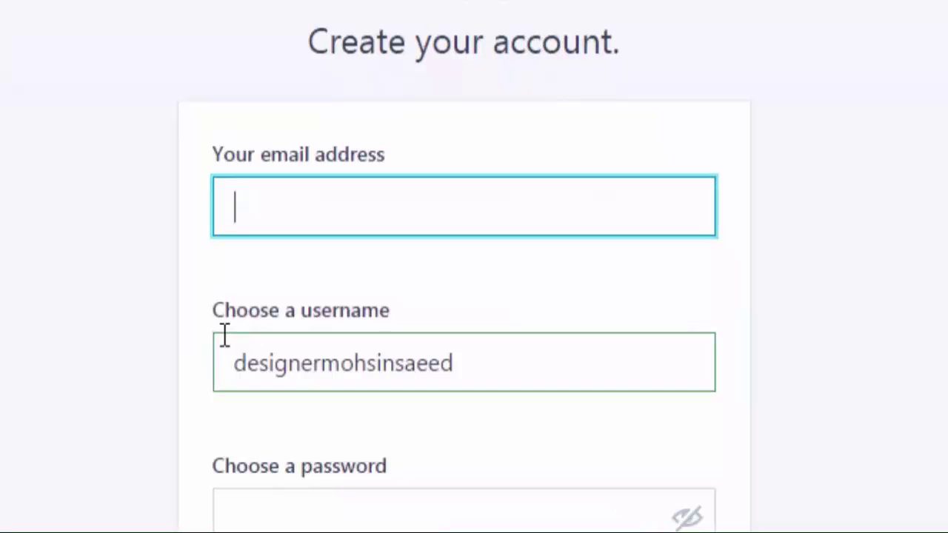
Enter the account's e-mail address in the Create your account form
type("designer")
key("ctrl+a")
key("BackSpace")
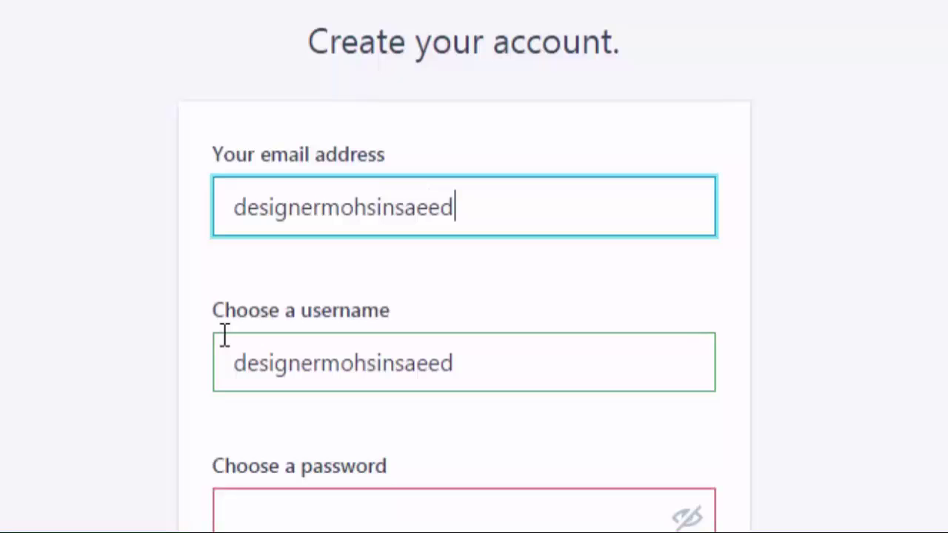
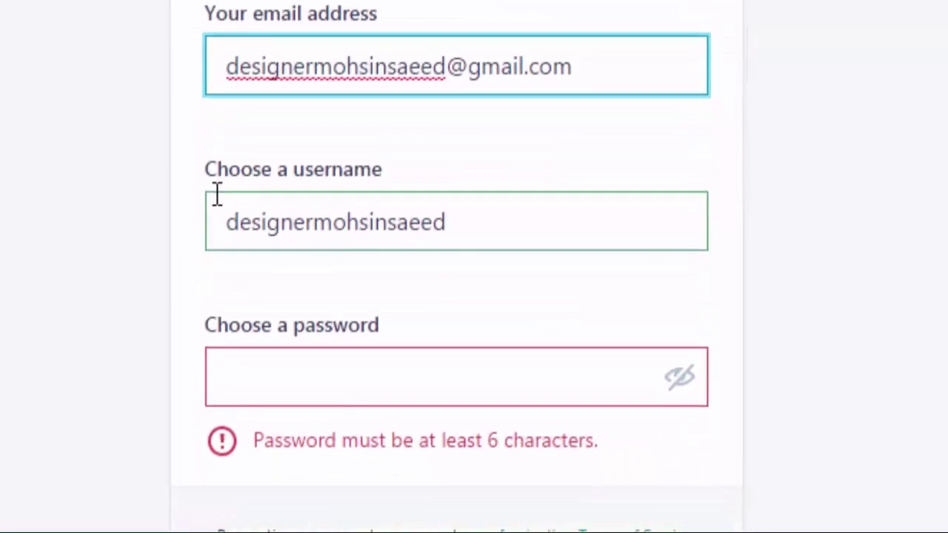
Enter an account password, then replace it after it is flagged as too weak
left_click(363, 367)
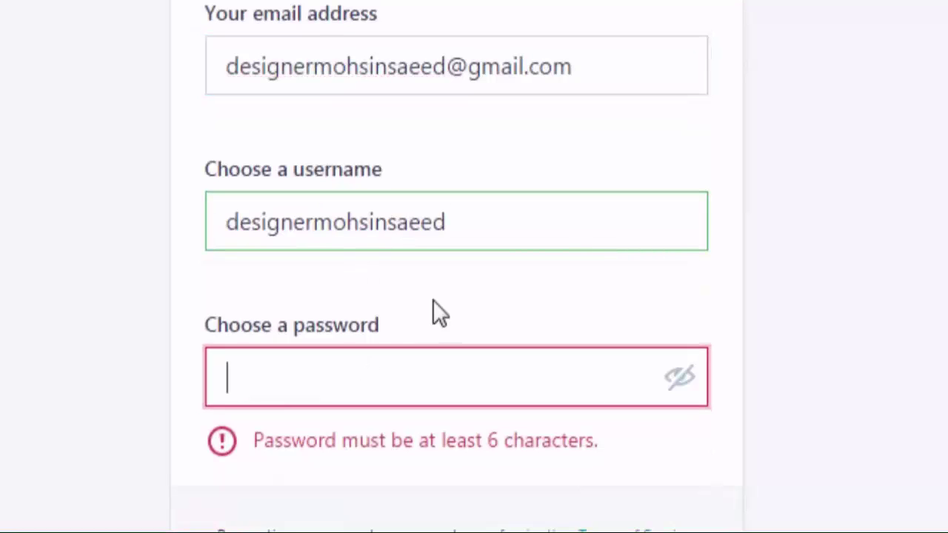
type("•")
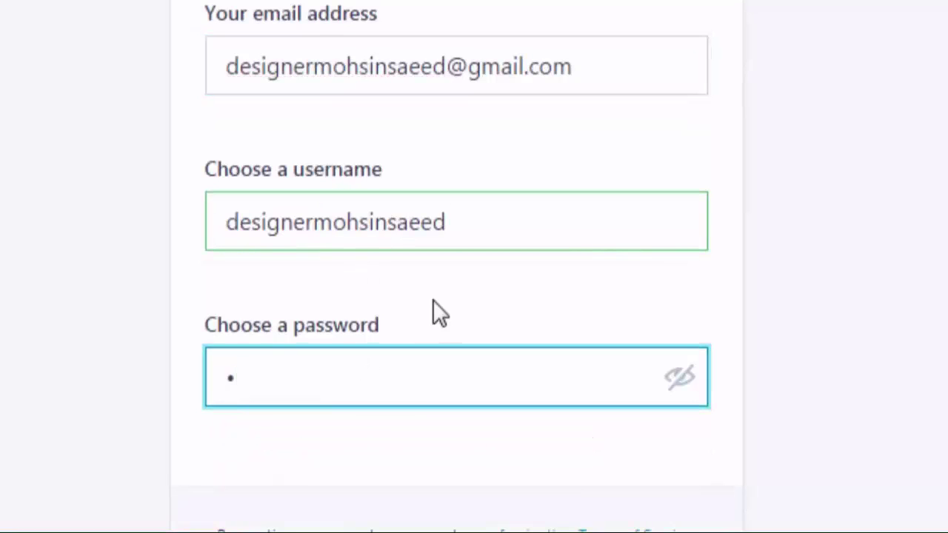
type("•••••••")
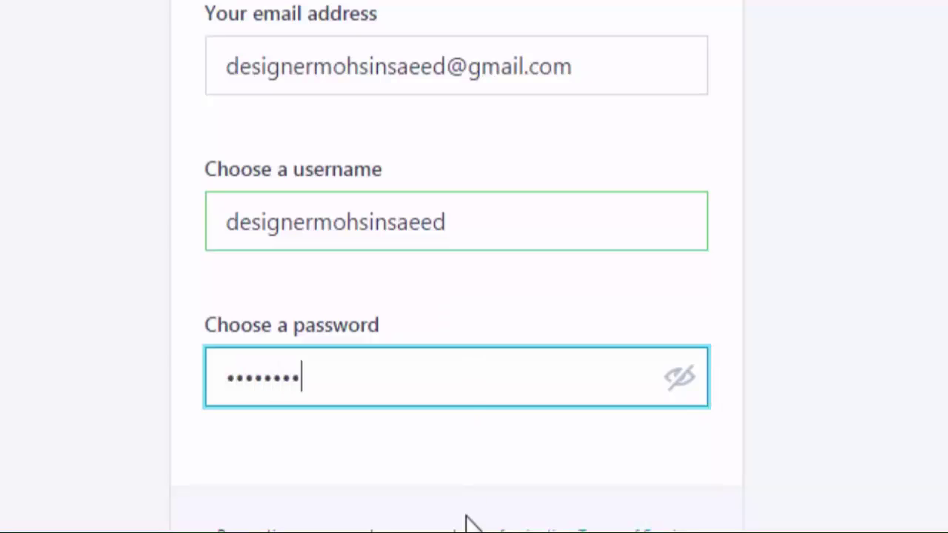
key("Return")
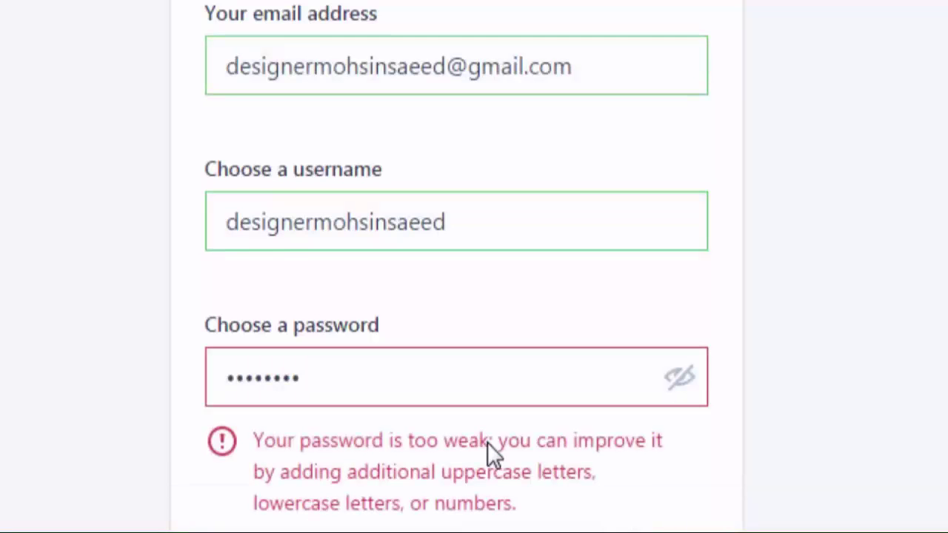
left_click(518, 394)
key("ctrl+a")
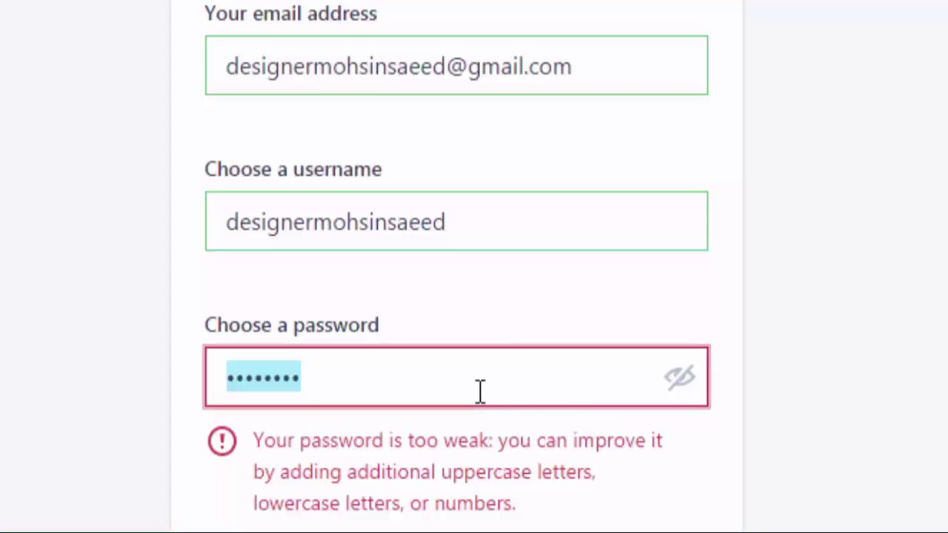
key("ctrl+a")
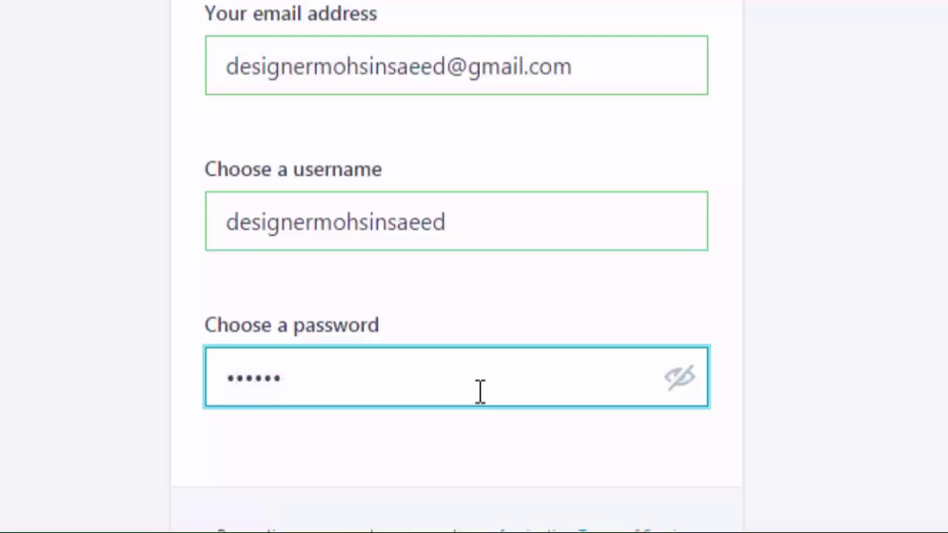
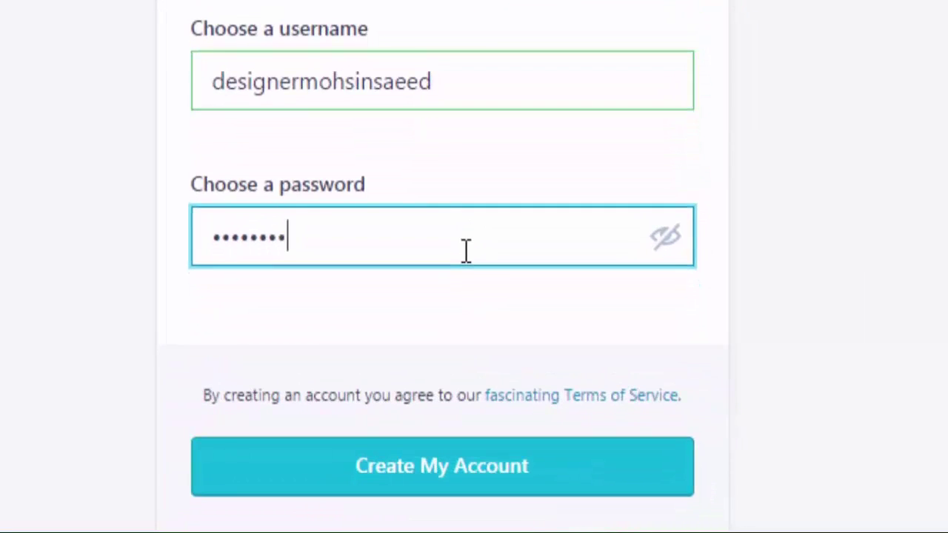
Create the account, then open Gmail in a new Chrome window
left_click(440, 492)
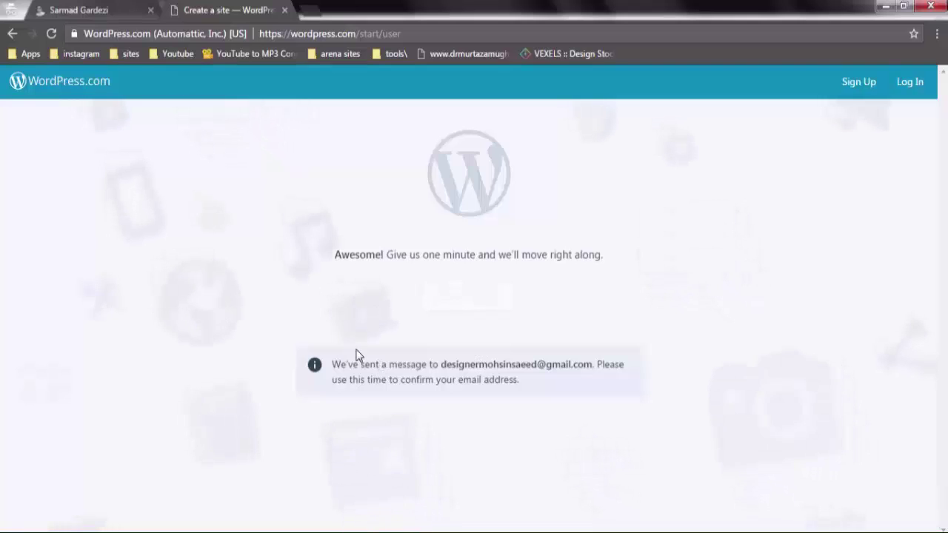
right_click(96, 532)
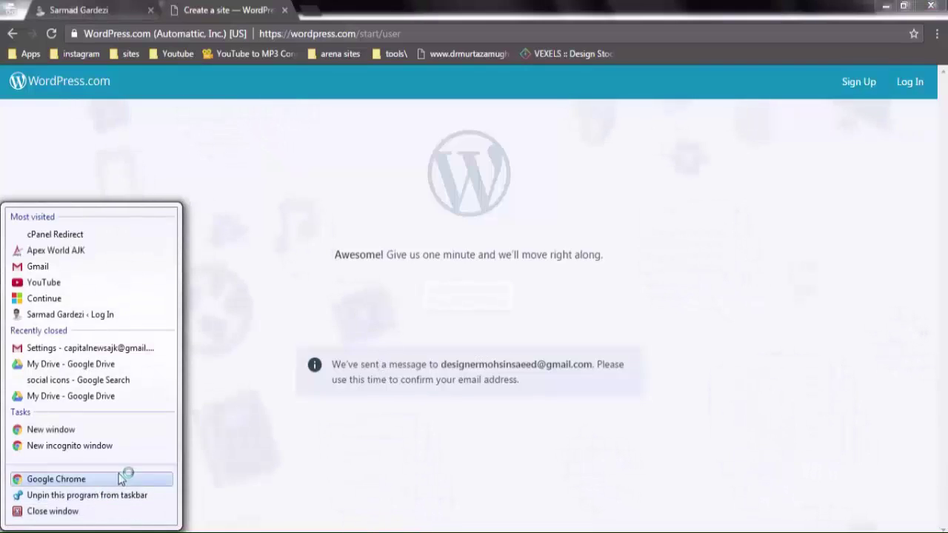
left_click(97, 479)
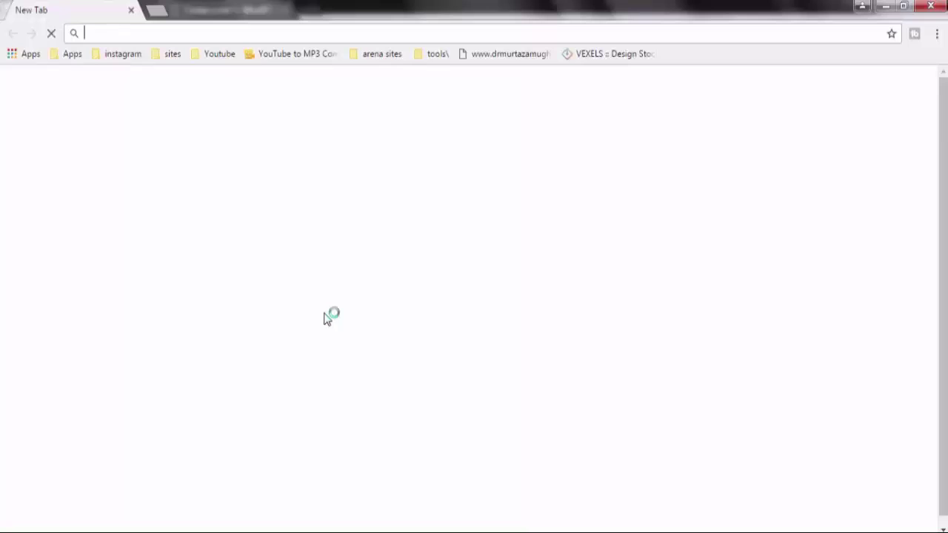
type("gmail.com")
key("Return")
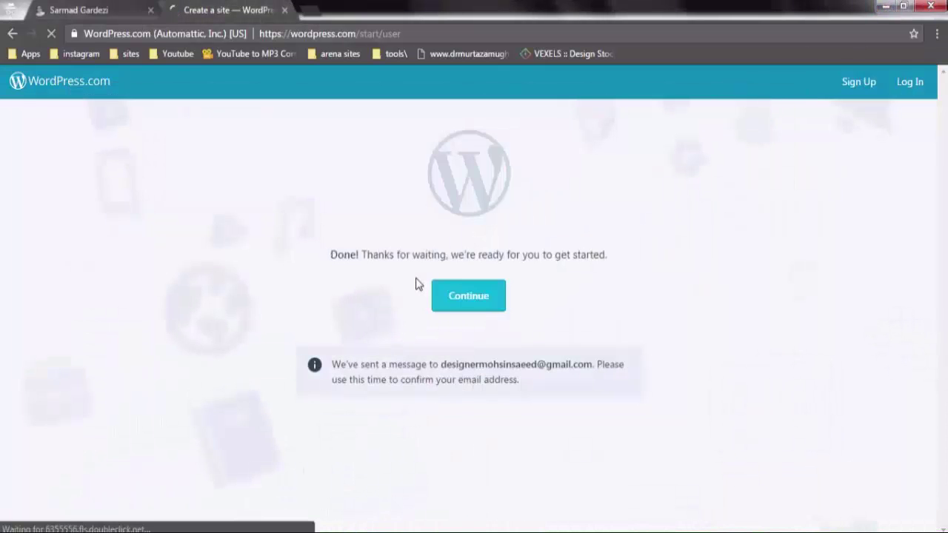
Continue to the site's Blog Posts page showing the Email confirmed notice and verified=1 in the URL
left_click(462, 298)
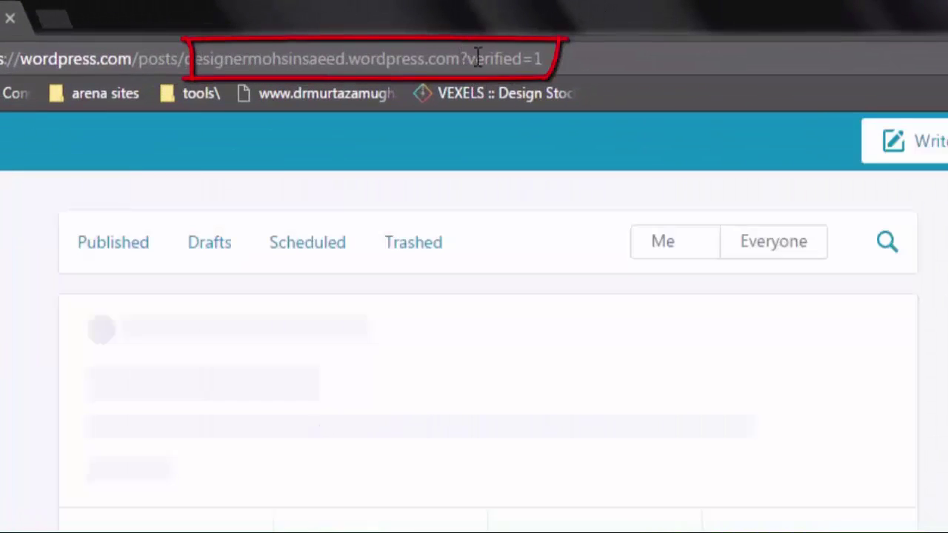
left_click_drag(460, 58, 573, 59)
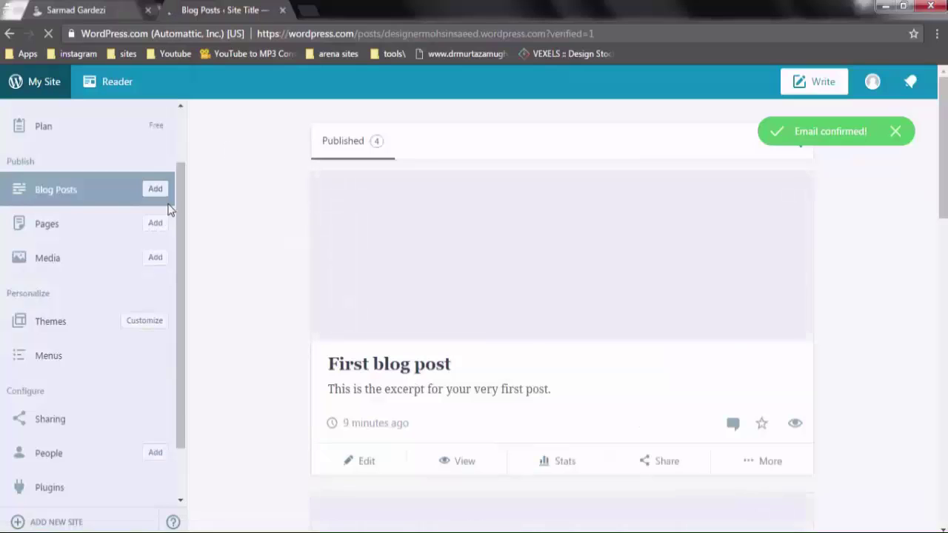
scroll(43, 370, "down", 1)
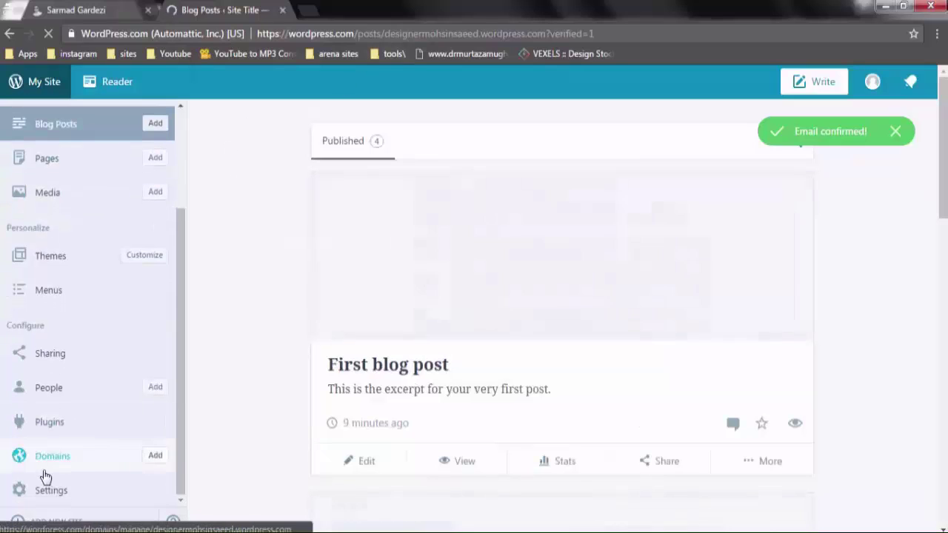
Open Settings and scroll to Site Address, Language (en - English) and Site Timezone (UTC+0)
left_click(45, 492)
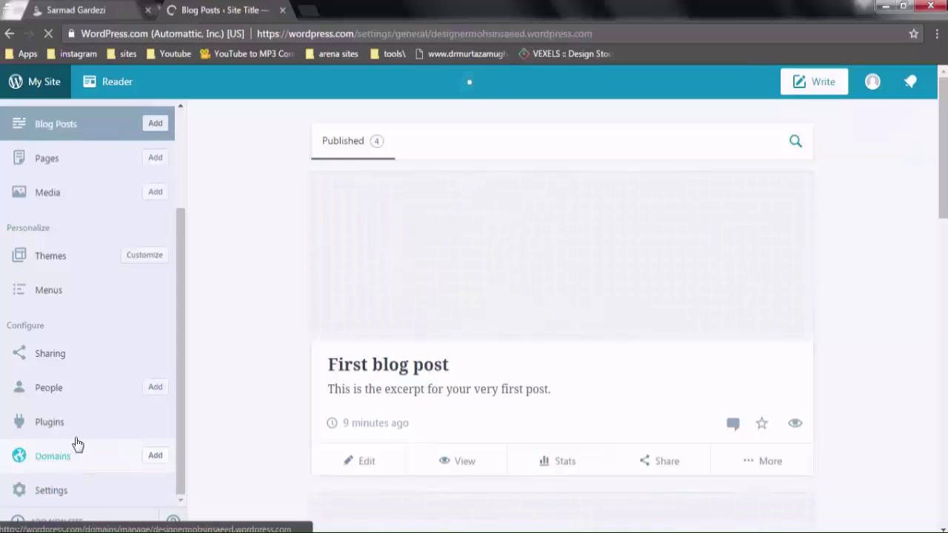
scroll(77, 437, "down", 2)
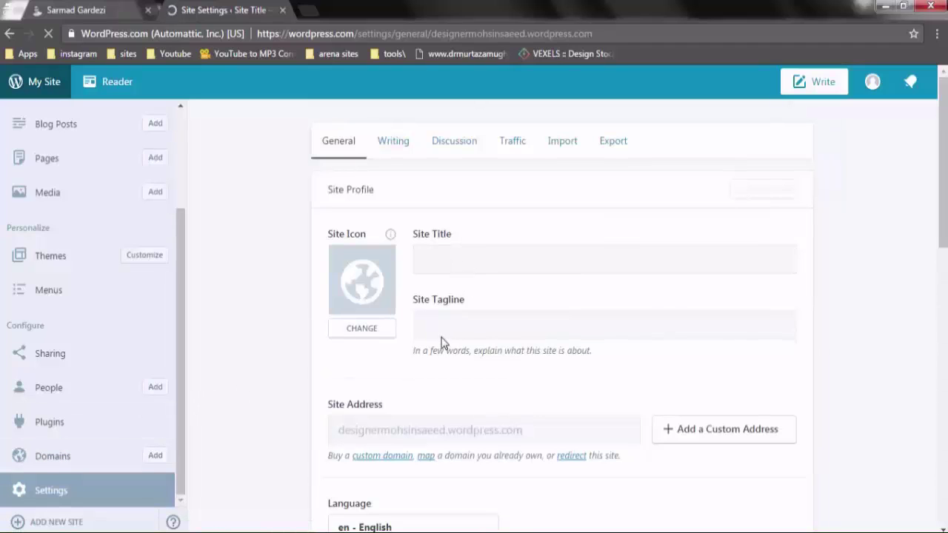
scroll(440, 337, "down", 4)
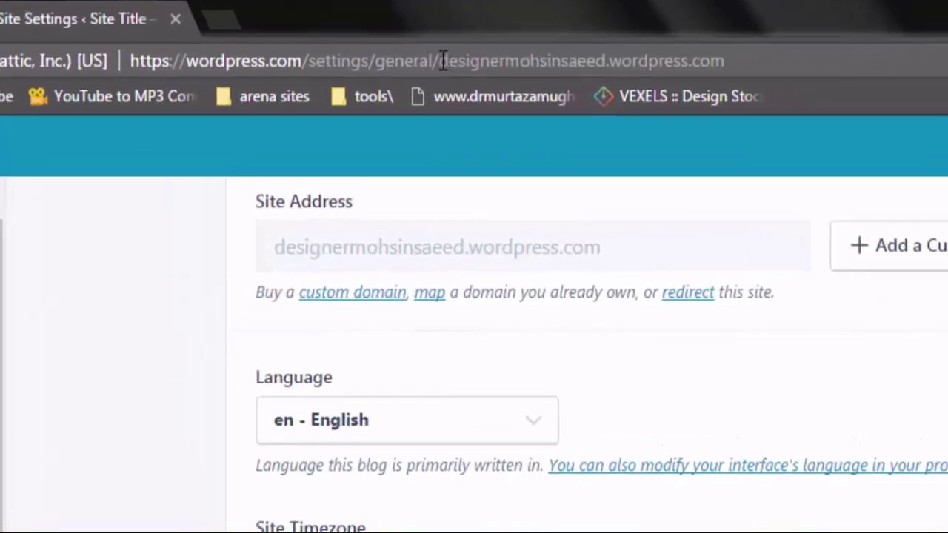
Load the blog's wp-admin Dashboard by appending /wp-admin to the site domain
left_click_drag(442, 60, 724, 62)
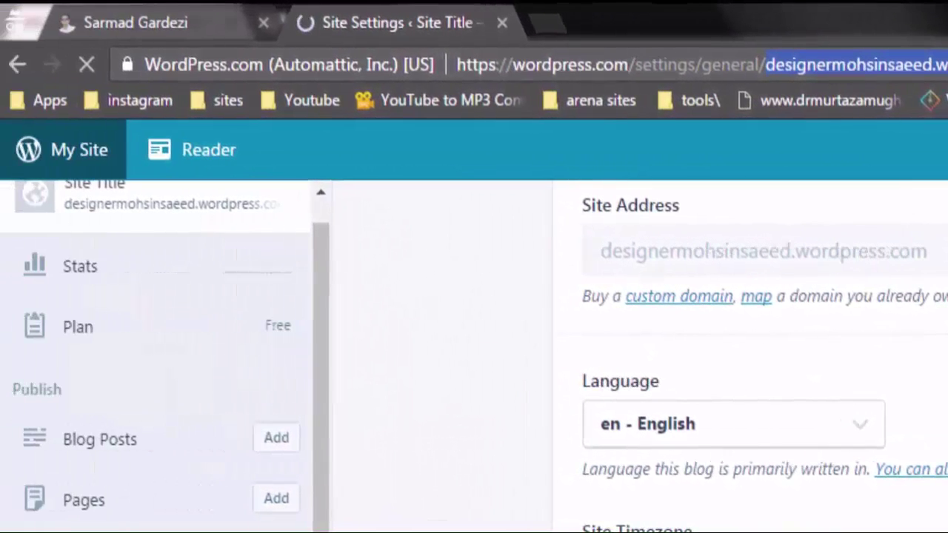
key("ctrl+c")
key("ctrl+a")
key("ctrl+v")
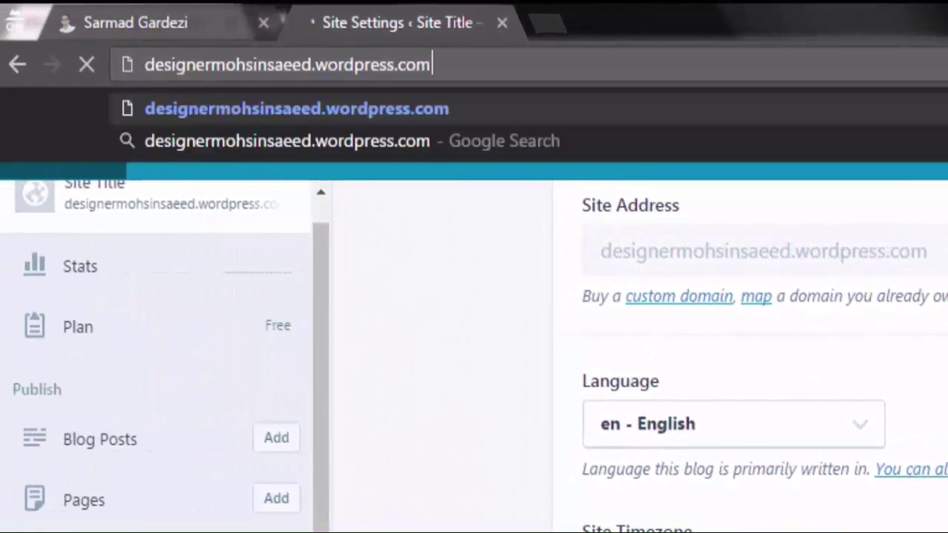
type("/wp-admin")
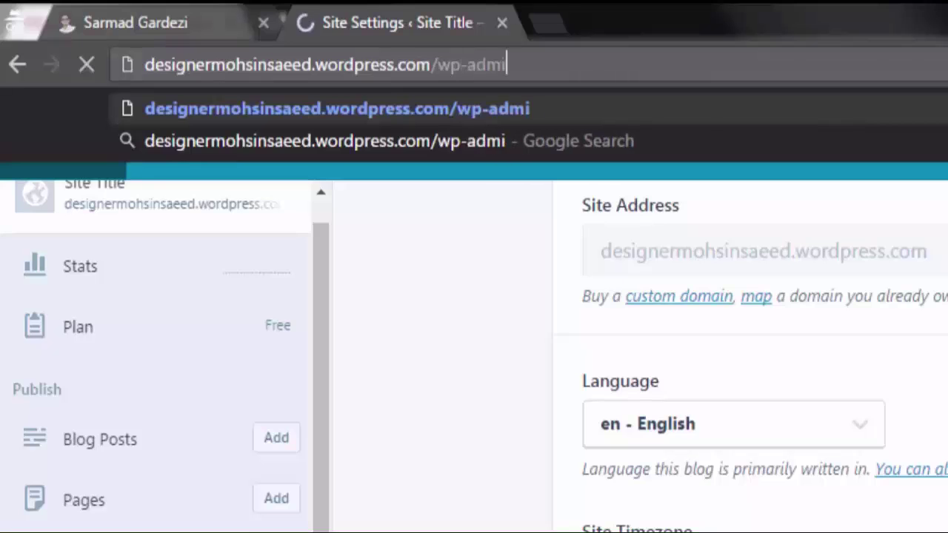
key("Return")
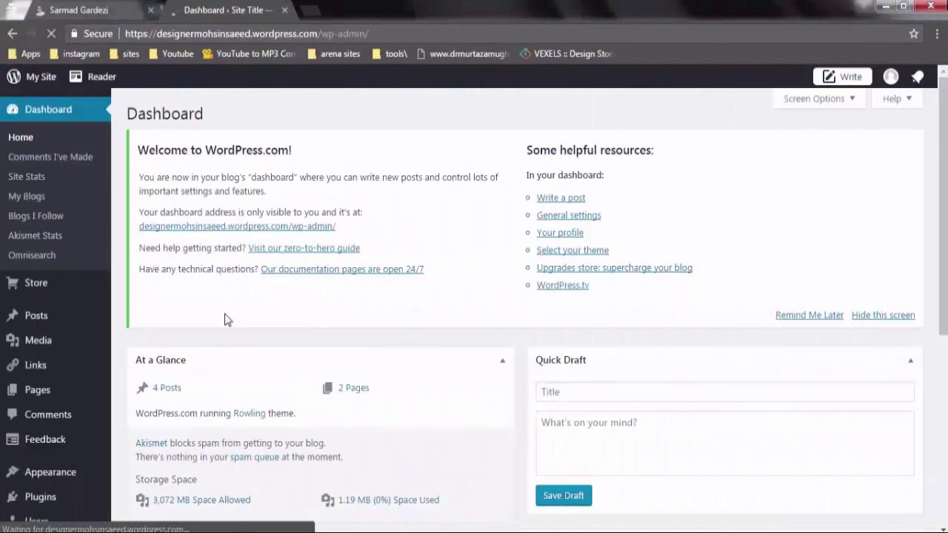
Review the Dashboard overview: 4 posts, 2 pages, the Rowling theme and recent activity
scroll(256, 302, "down", 4)
scroll(256, 302, "up", 1)
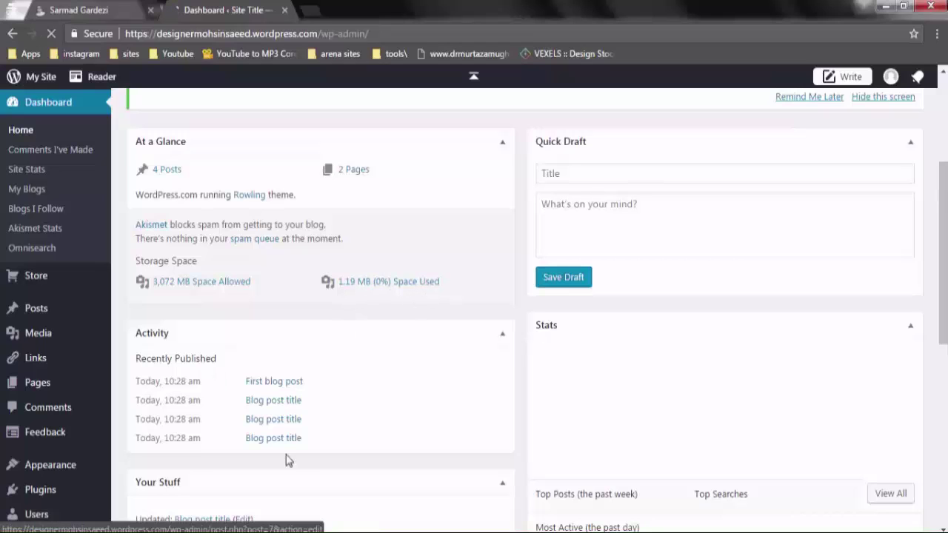
scroll(370, 412, "down", 4)
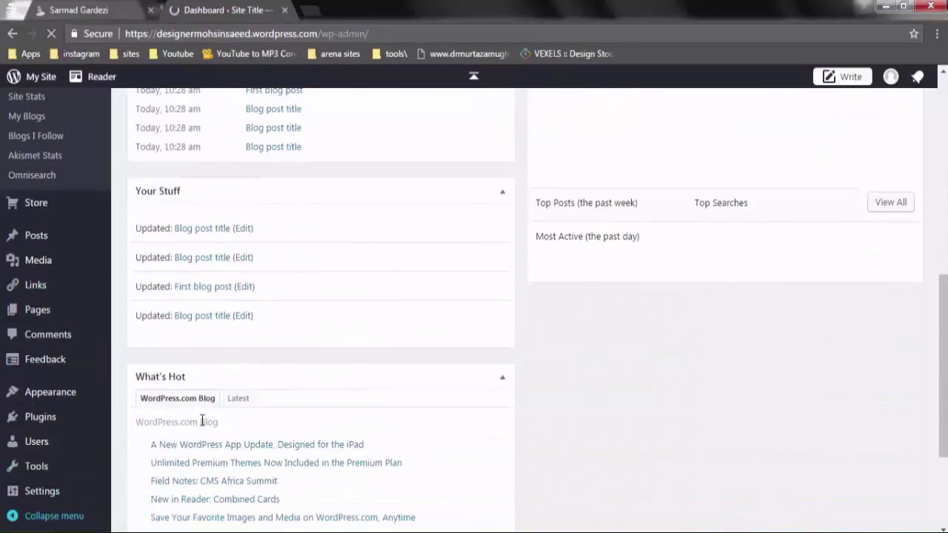
scroll(201, 419, "up", 6)
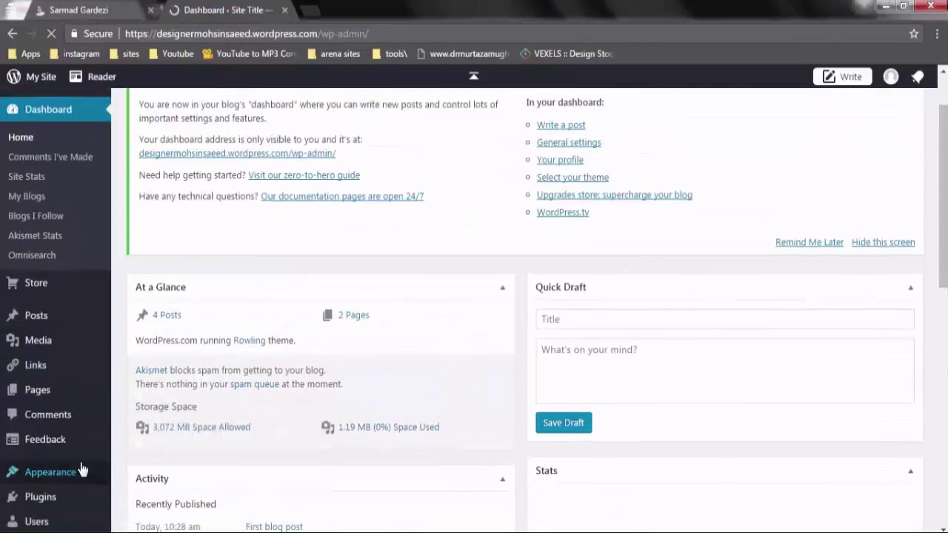
Search Google for 'google webmaster tools' in a new tab and open the Google Search Console result
left_click(244, 474)
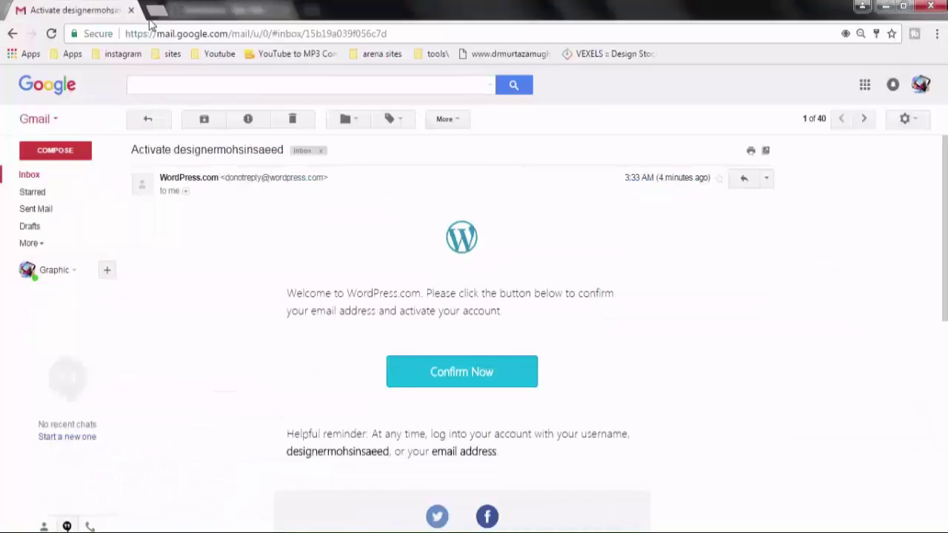
key("ctrl+t")
type("googl web")
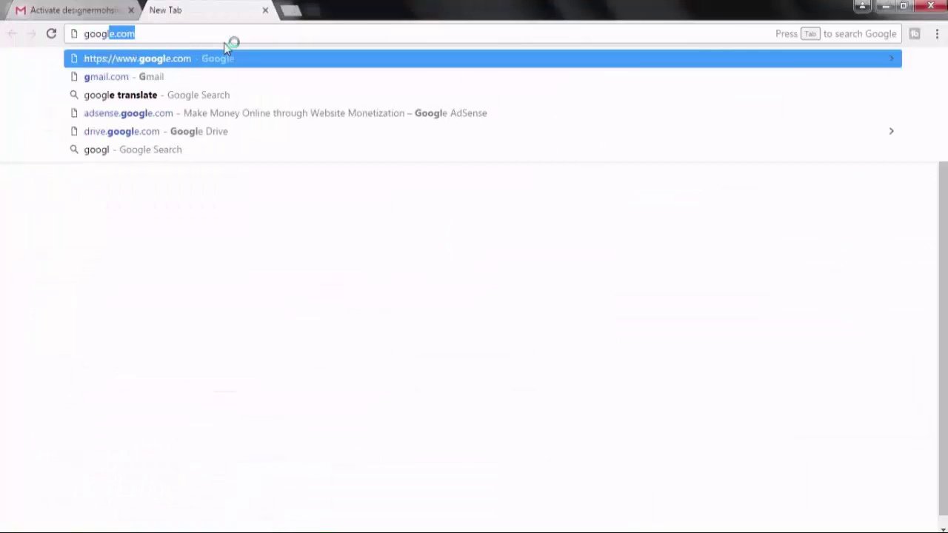
key("BackSpace")
key("BackSpace")
key("BackSpace")
key("BackSpace")
type("e ")
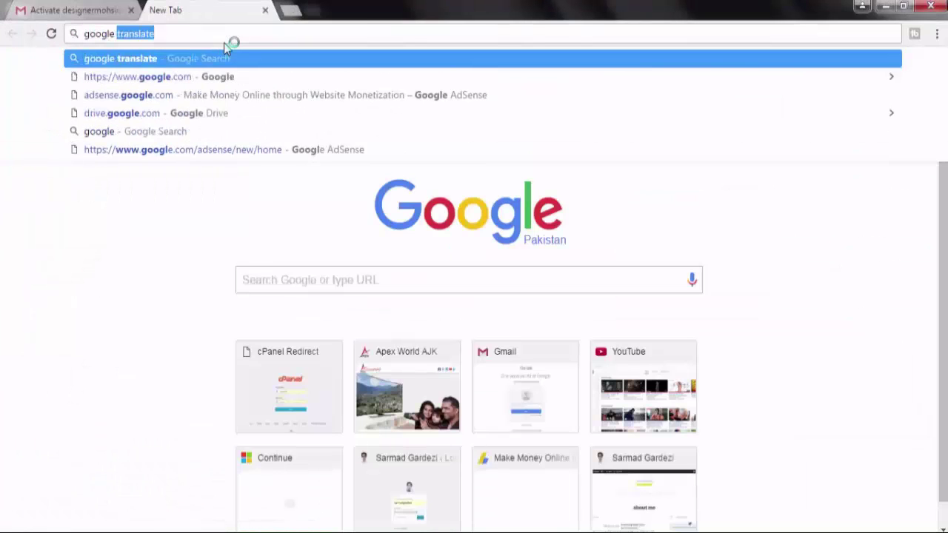
type("webmaster tools")
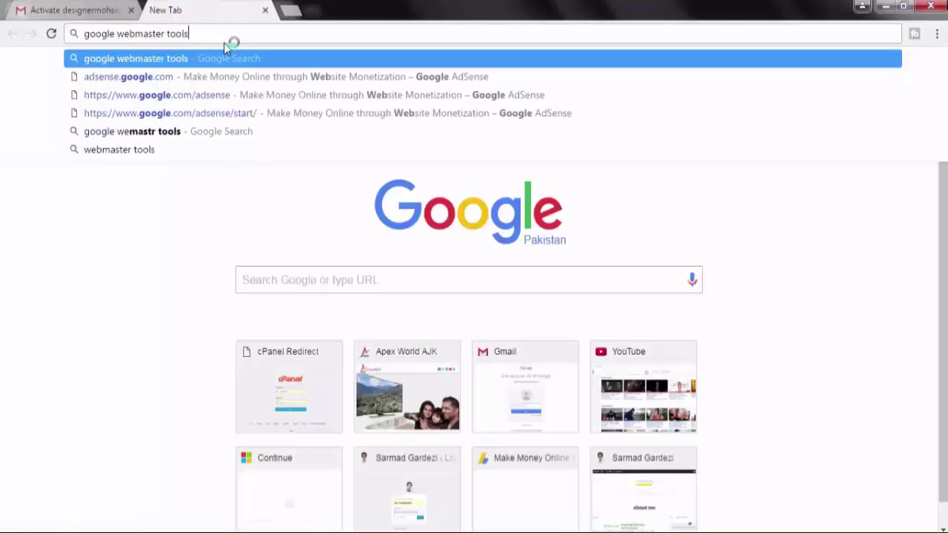
key("Return")
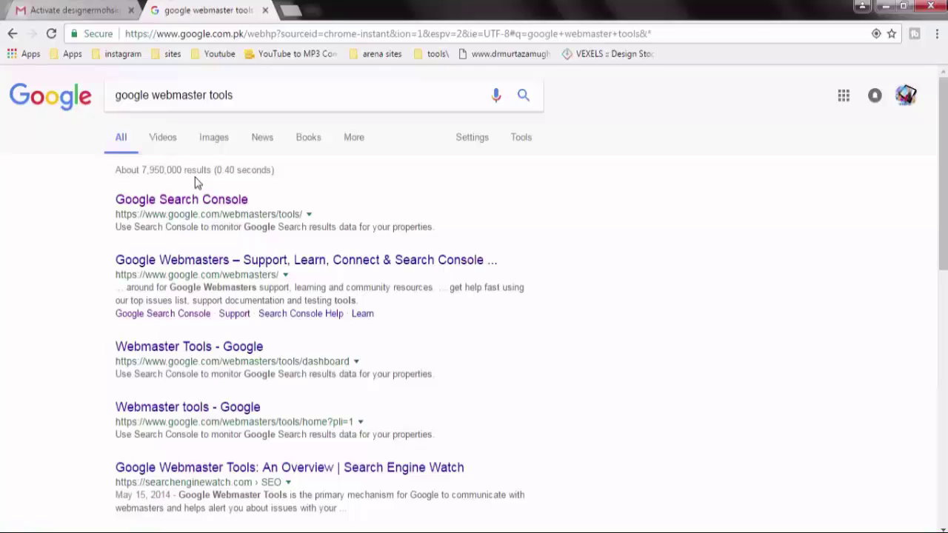
left_click(195, 200)
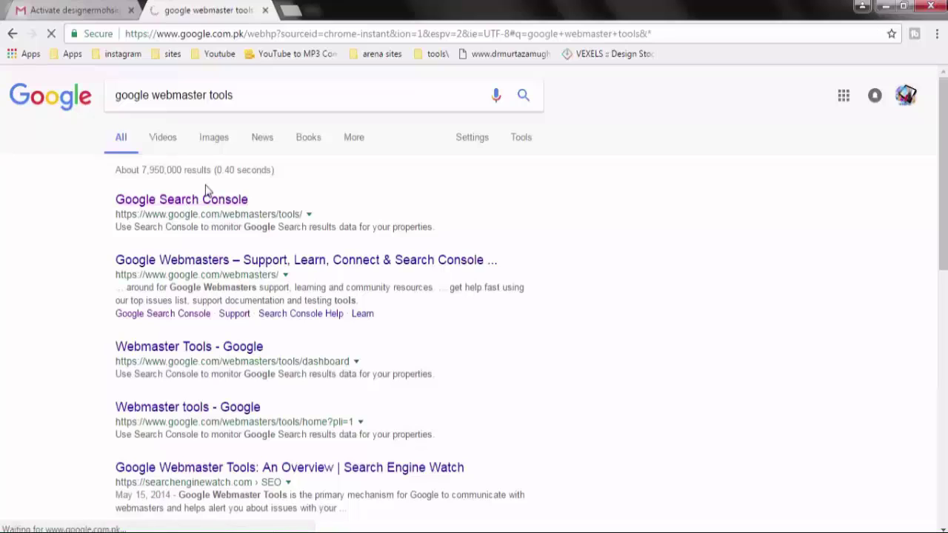
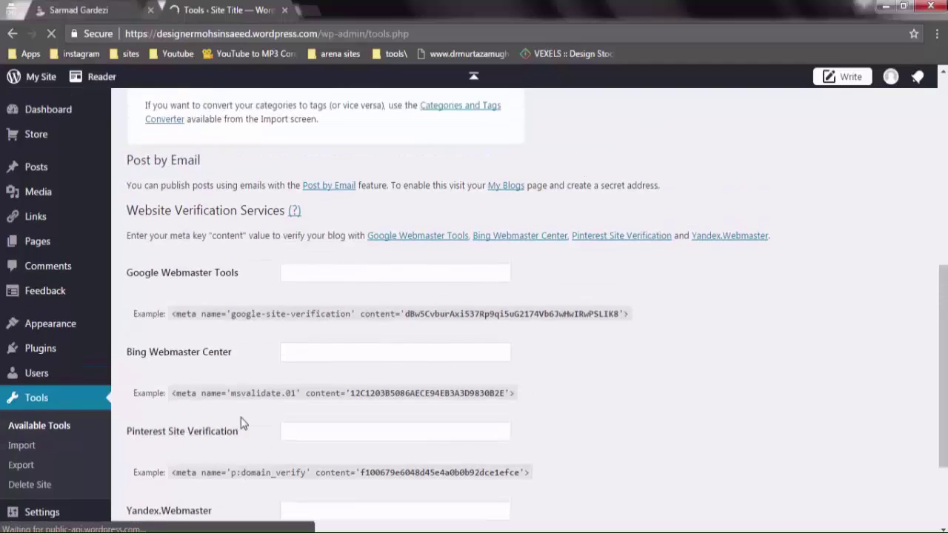
Select the Google Webmaster Tools field, then bring up the Google Search Console window
left_click(297, 273)
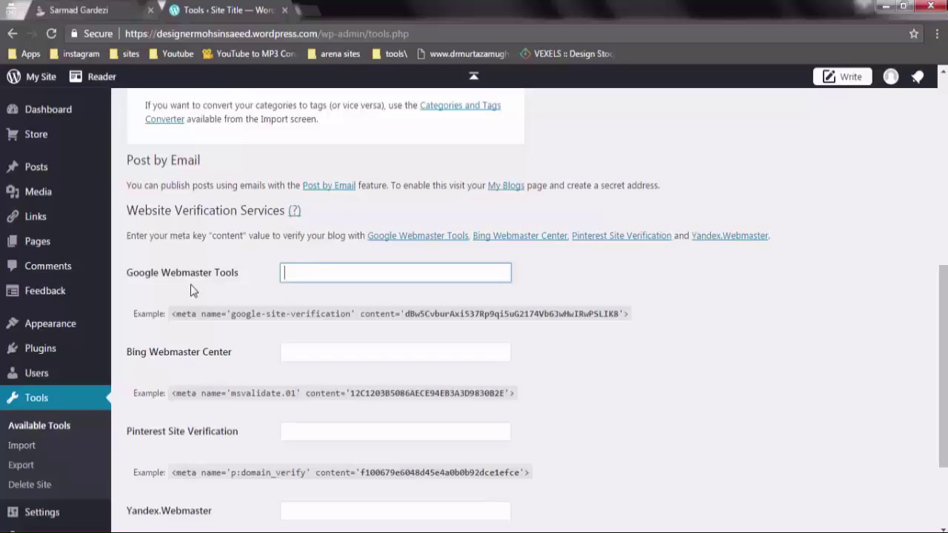
left_click(255, 459)
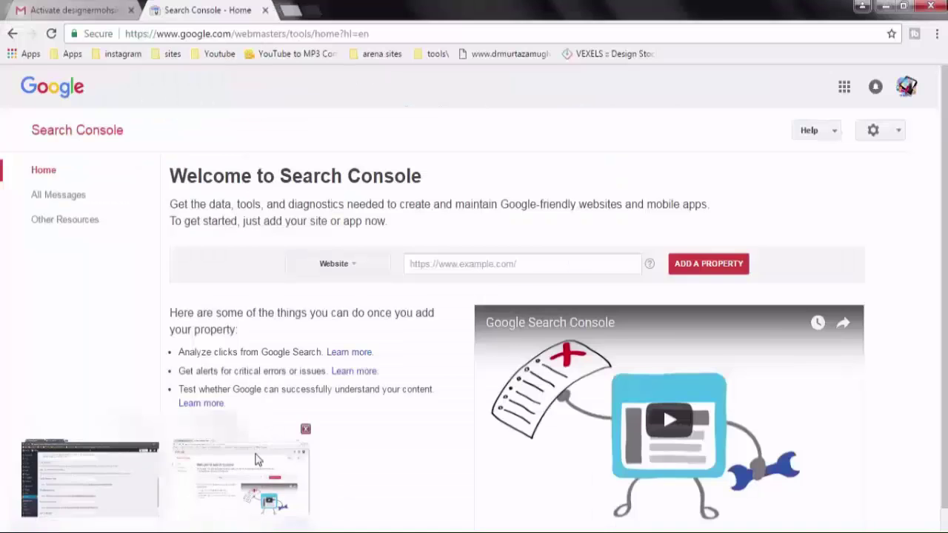
Copy the WordPress site's address and add it as a new Search Console property
left_click(61, 487)
left_click_drag(318, 34, 111, 33)
key("ctrl+c")
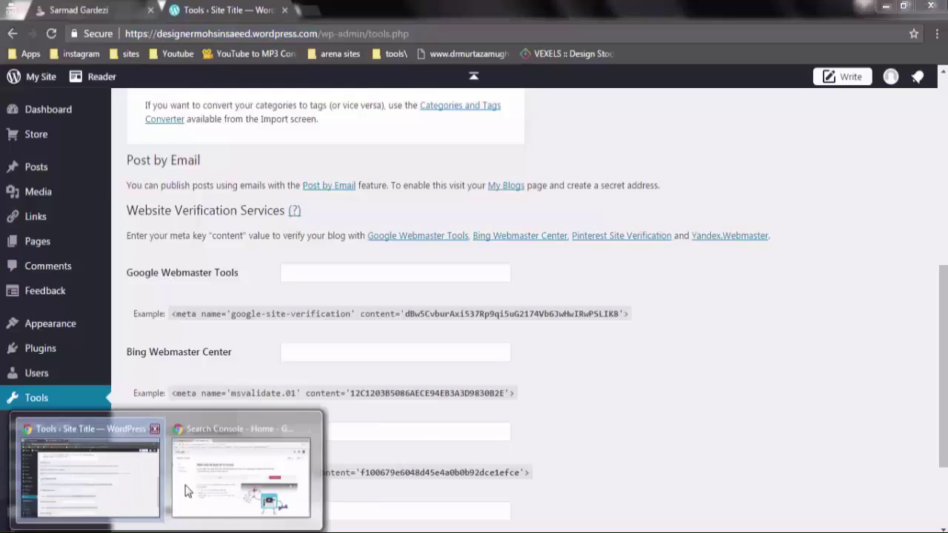
left_click(187, 488)
left_click(456, 266)
key("ctrl+v")
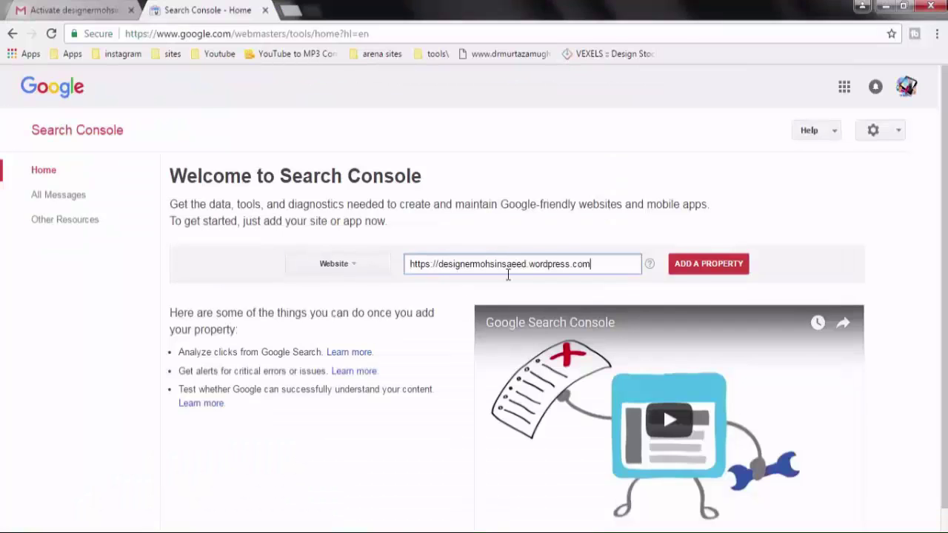
left_click(692, 268)
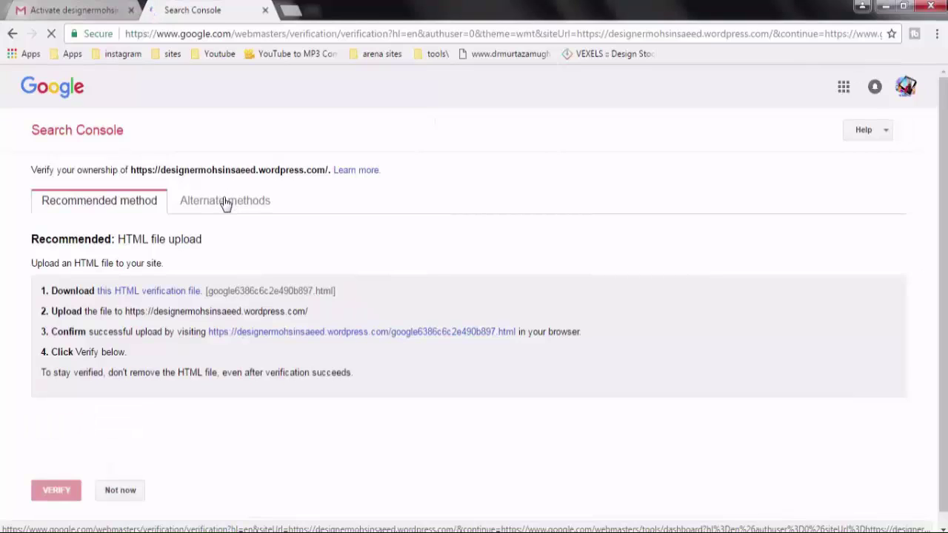
Switch from the HTML file upload to the HTML meta tag verification method
left_click(157, 294)
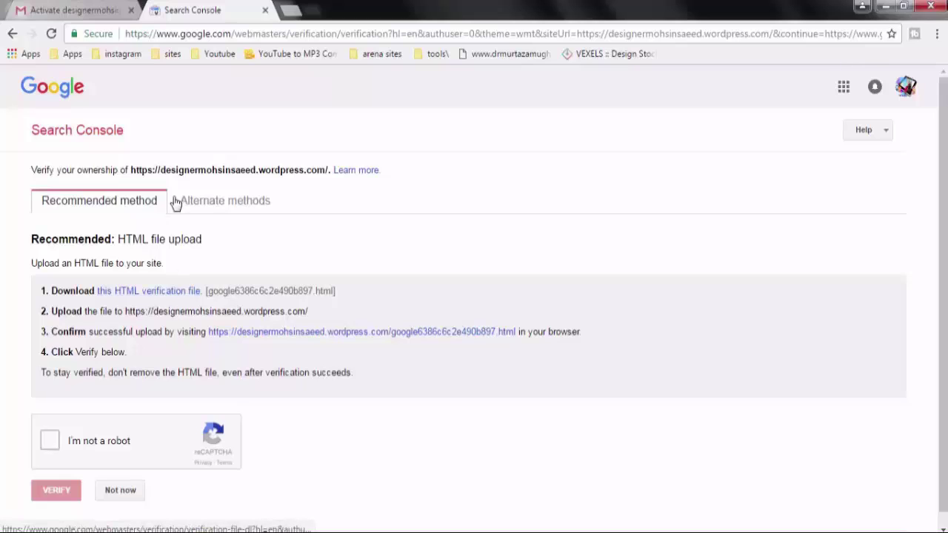
left_click(226, 204)
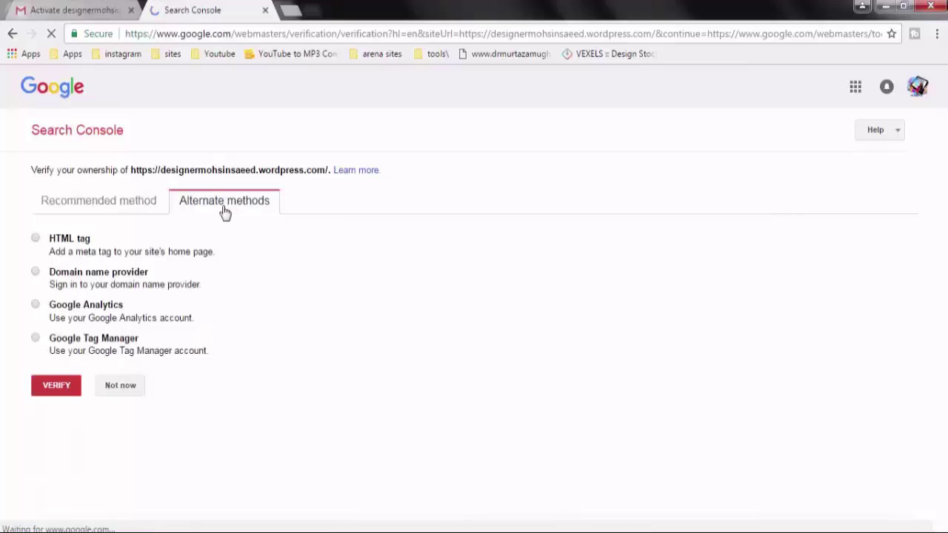
left_click(34, 239)
Copy the verification meta tag and return to WordPress's Google Webmaster Tools field
left_click(296, 309)
right_click(296, 311)
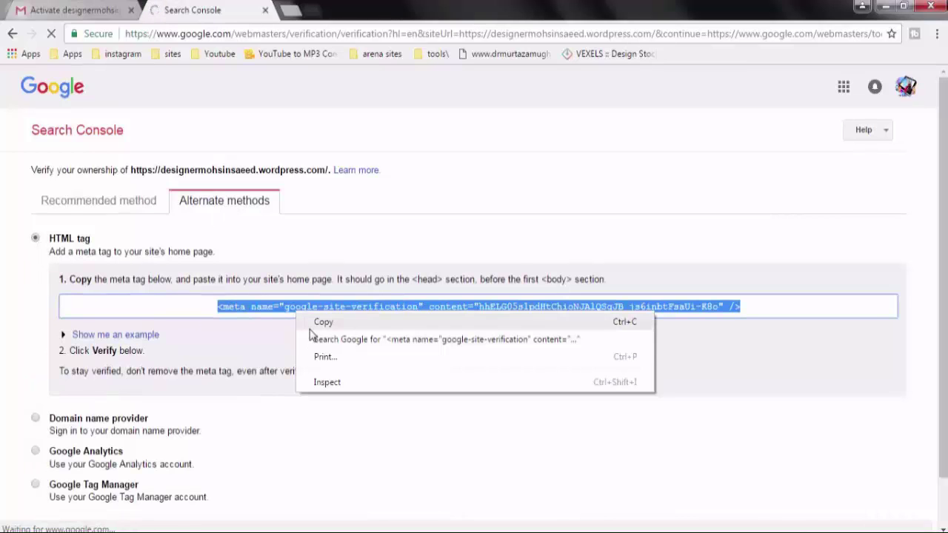
left_click(319, 323)
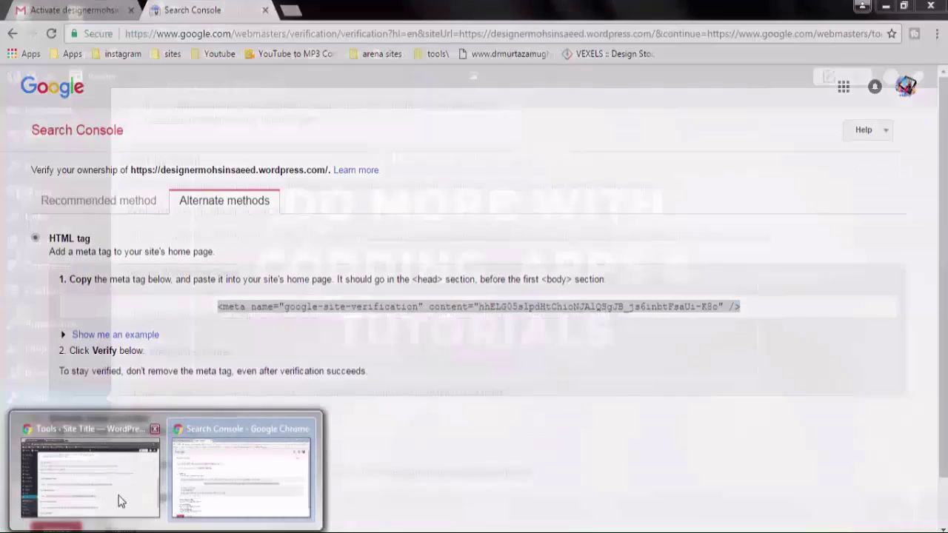
left_click(121, 502)
left_click(321, 271)
Paste the meta tag into the Google Webmaster Tools field, save, and return to Search Console
right_click(321, 271)
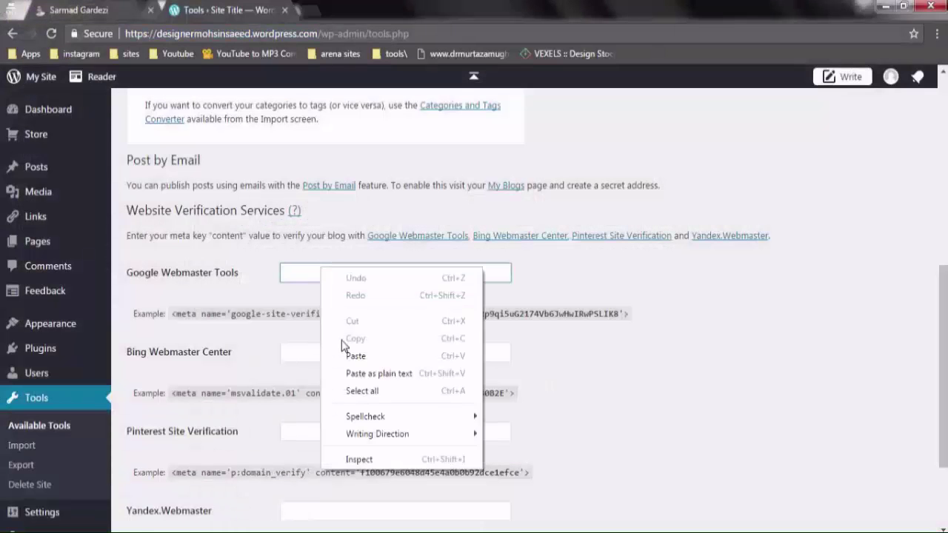
left_click(356, 356)
left_click(273, 294)
scroll(270, 311, "down", 2)
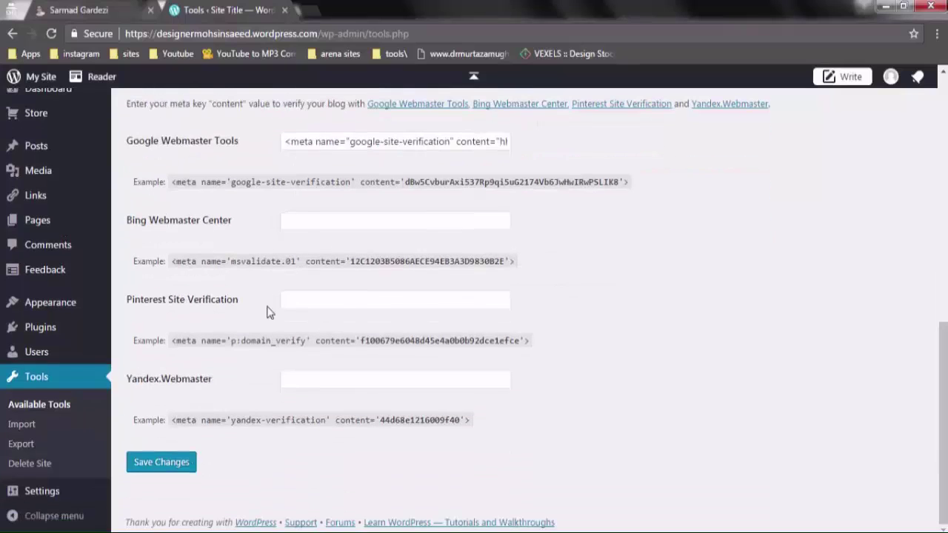
left_click(158, 459)
scroll(230, 368, "up", 2)
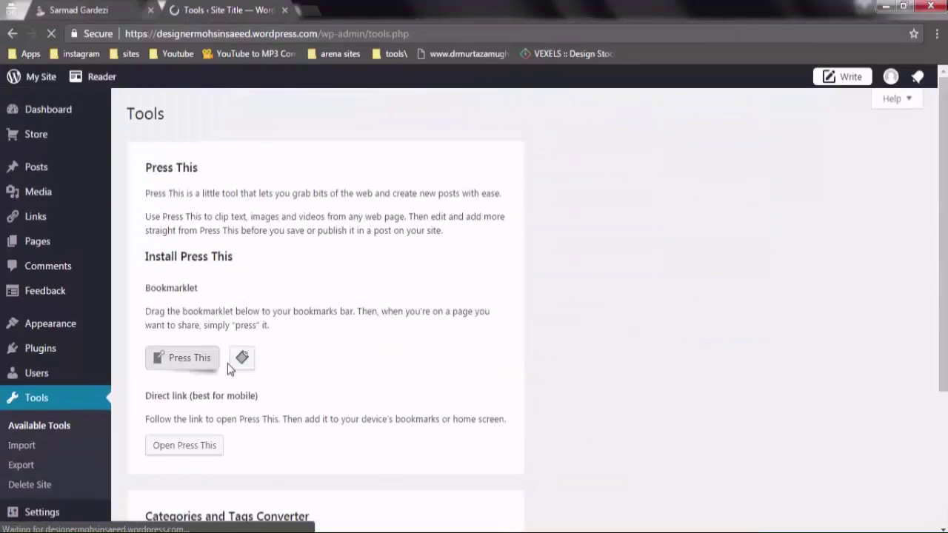
scroll(340, 322, "down", 2)
scroll(348, 322, "down", 4)
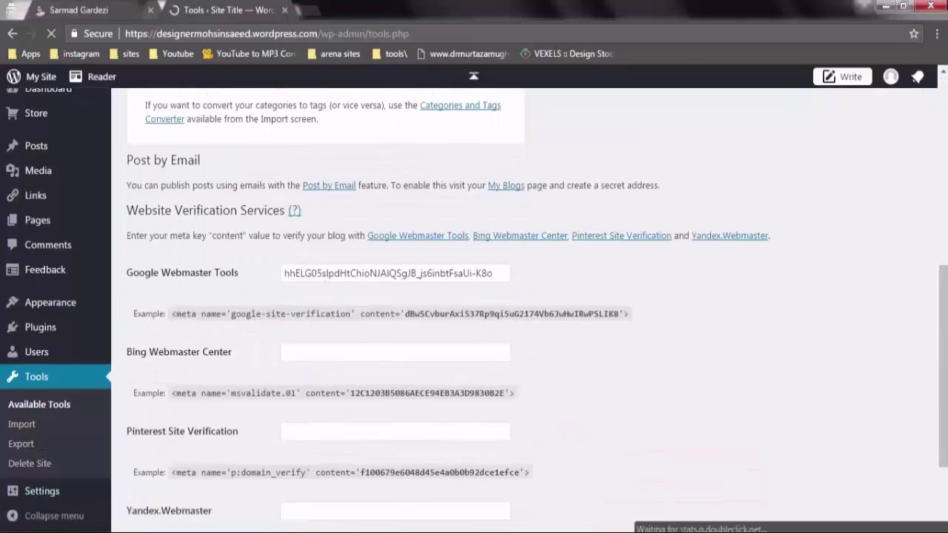
left_click(244, 468)
Verify ownership of the WordPress site and continue to its Search Console dashboard
scroll(245, 465, "down", 1)
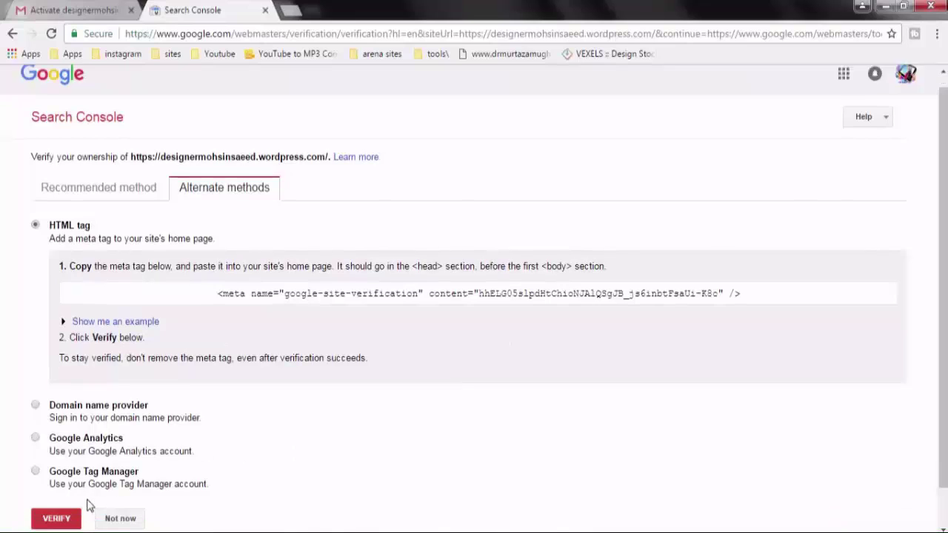
left_click(56, 475)
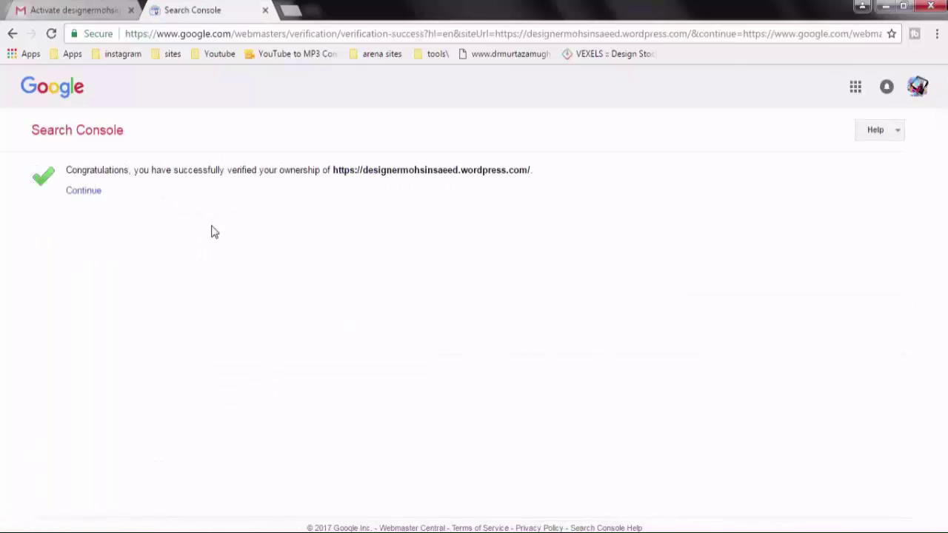
left_click(96, 194)
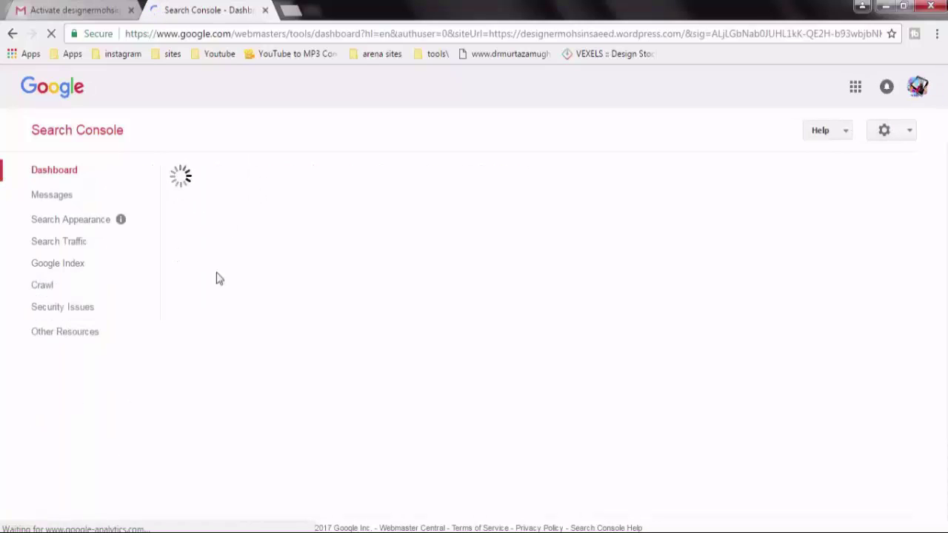
Return to the WordPress Tools page and scroll through it to check the saved Google code
mouse_move(166, 530)
left_click(162, 459)
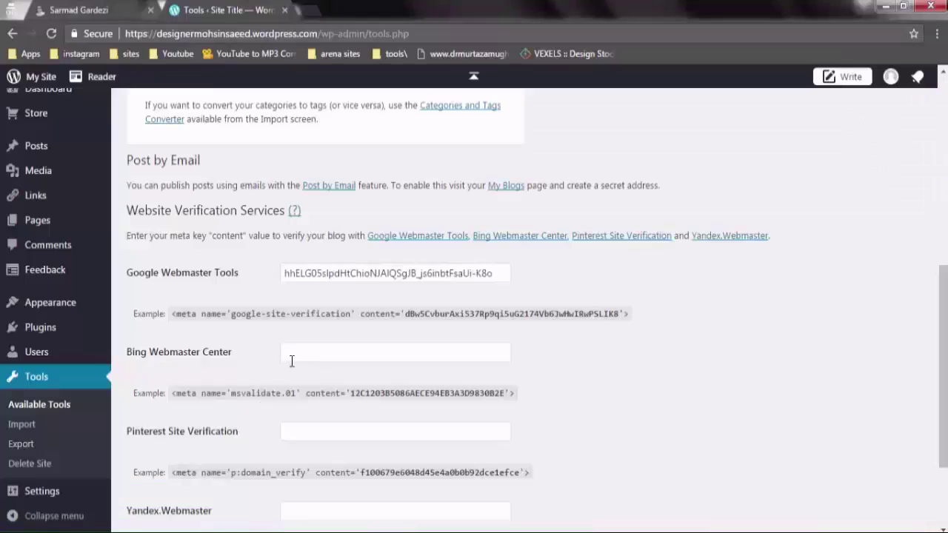
scroll(230, 355, "up", 2)
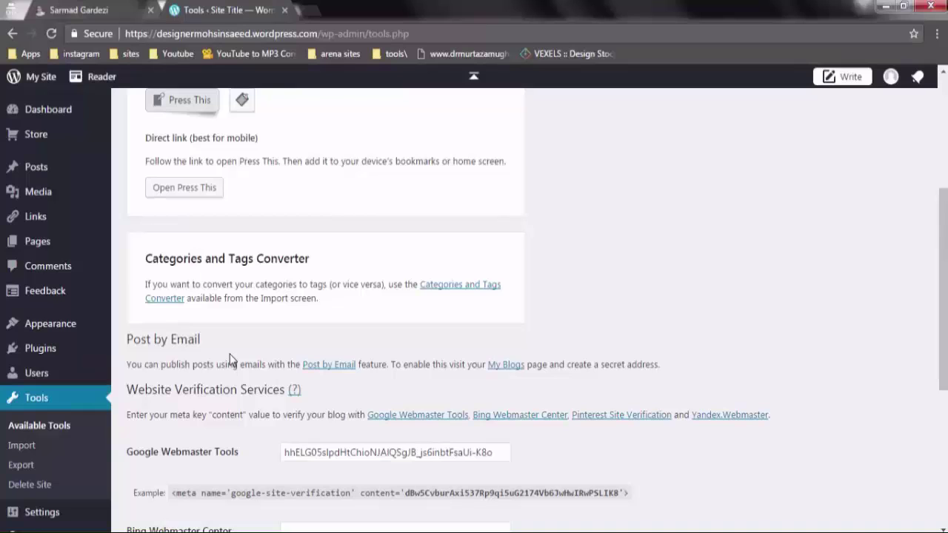
scroll(229, 354, "up", 4)
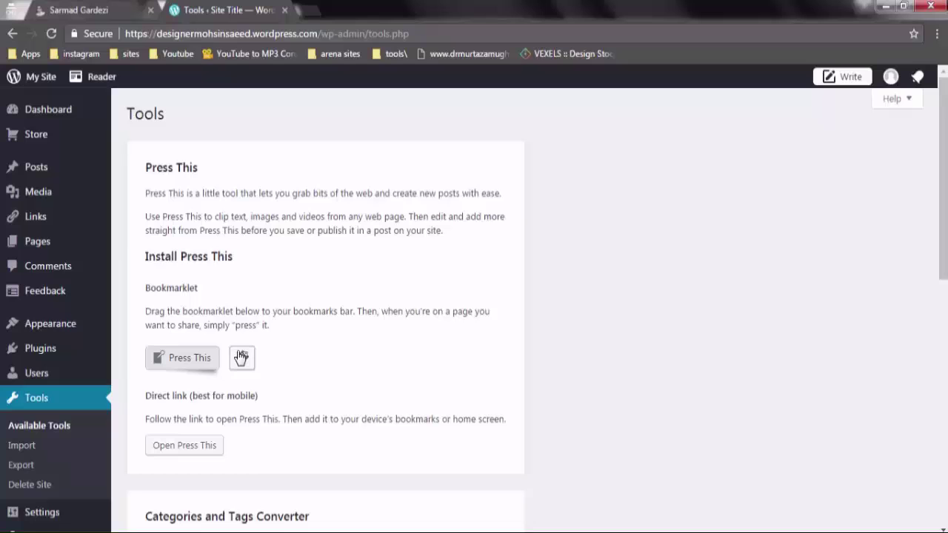
scroll(180, 251, "down", 1)
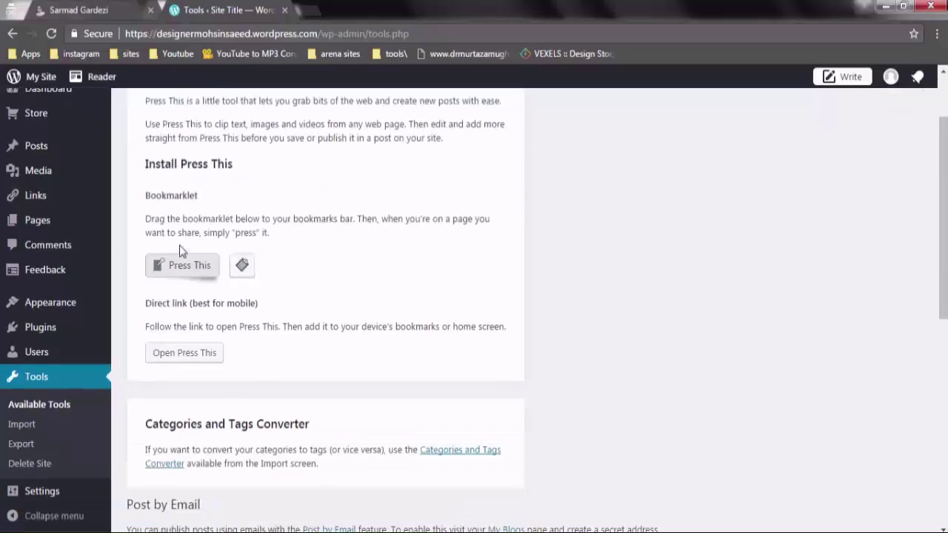
scroll(180, 251, "down", 2)
mouse_move(78, 499)
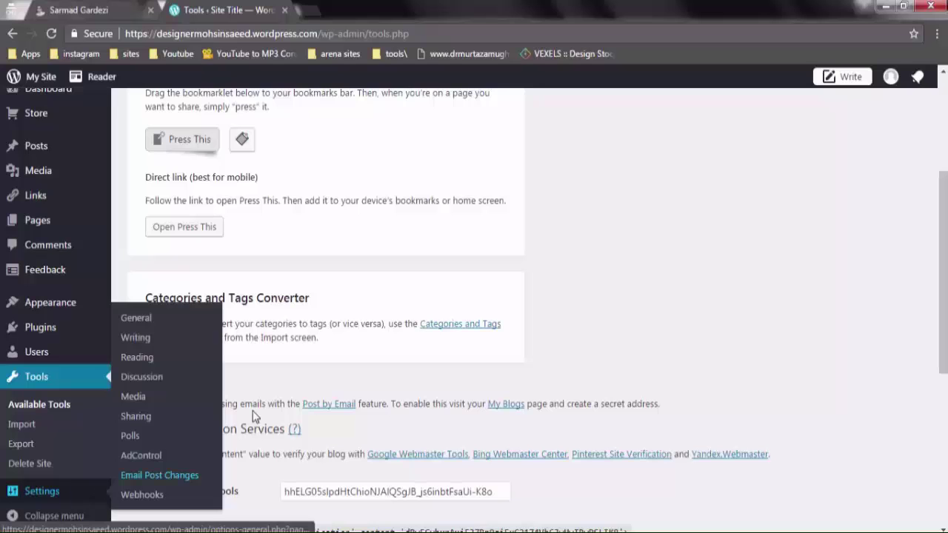
scroll(59, 333, "up", 3)
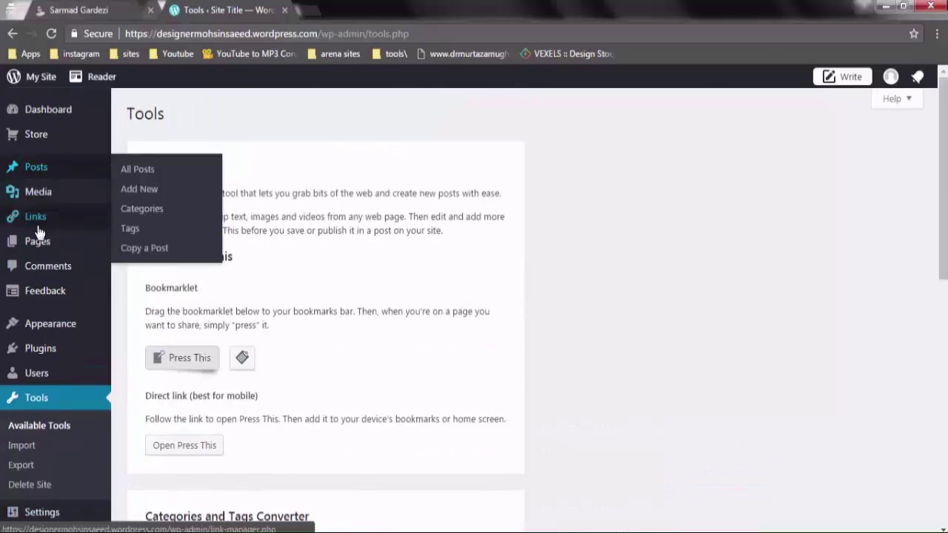
Open the Pages list and load the site's domain in a new browser tab
mouse_move(37, 240)
left_click(152, 250)
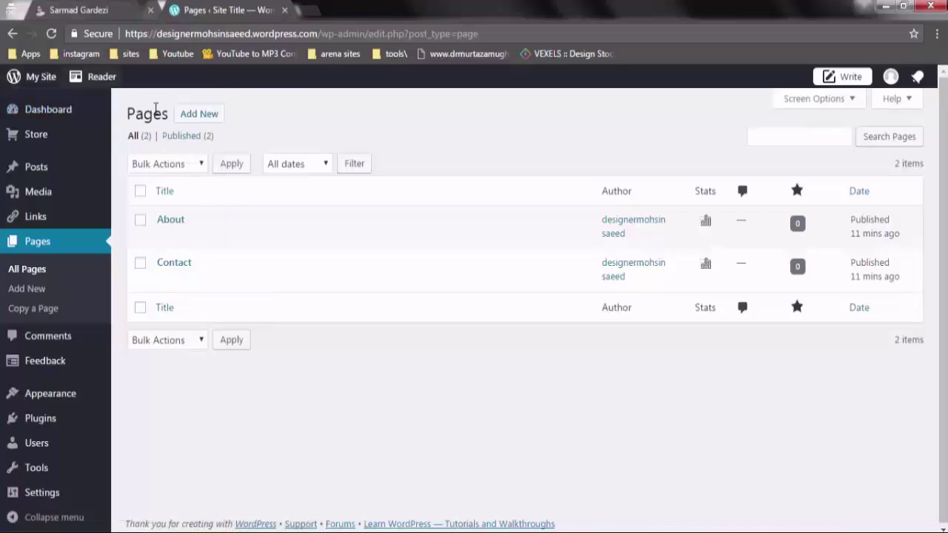
left_click_drag(157, 34, 318, 33)
key("ctrl+c")
left_click(300, 10)
key("ctrl+v")
key("Return")
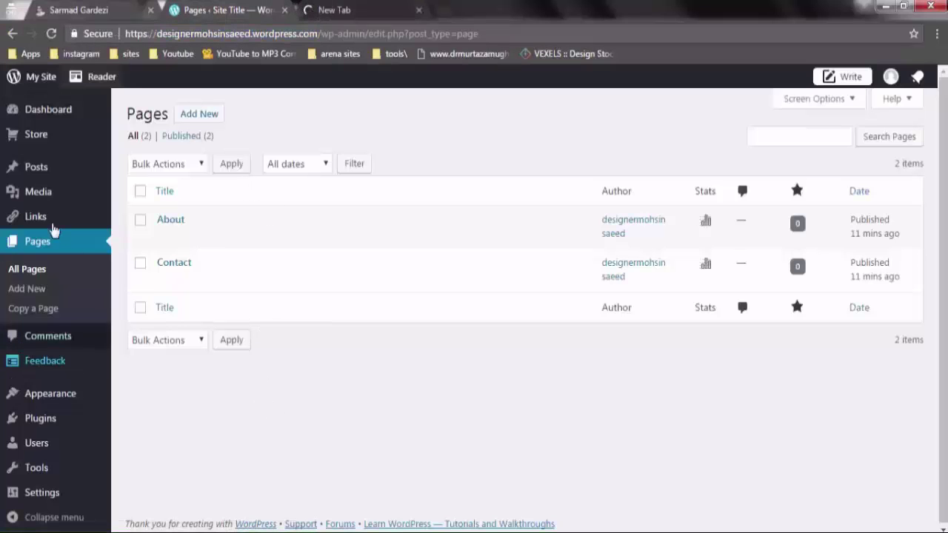
Bring up the All Posts list after glancing at the live site tab
mouse_move(57, 169)
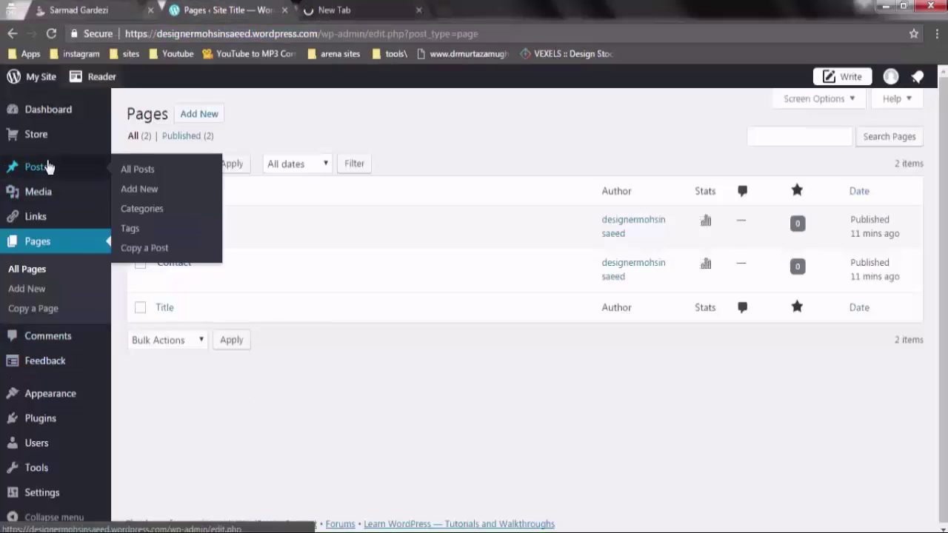
left_click(131, 168)
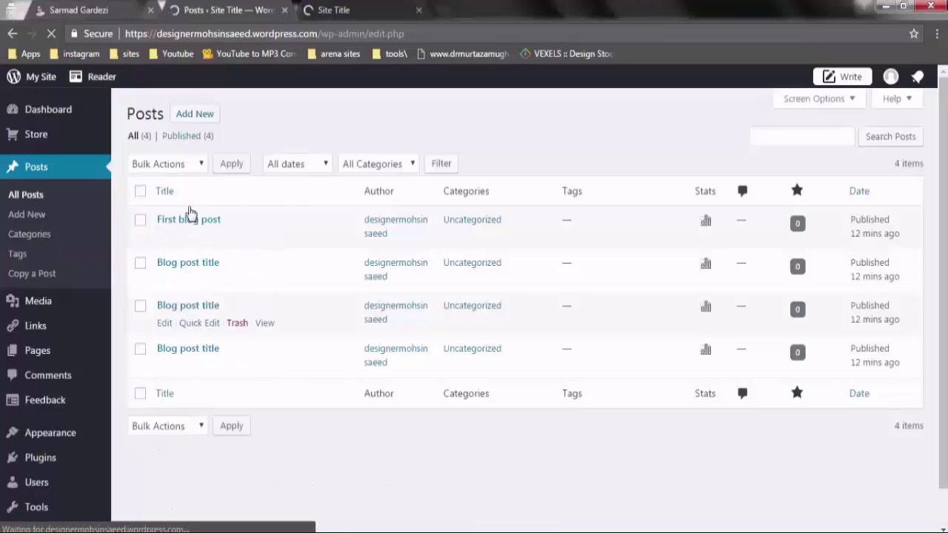
left_click(342, 7)
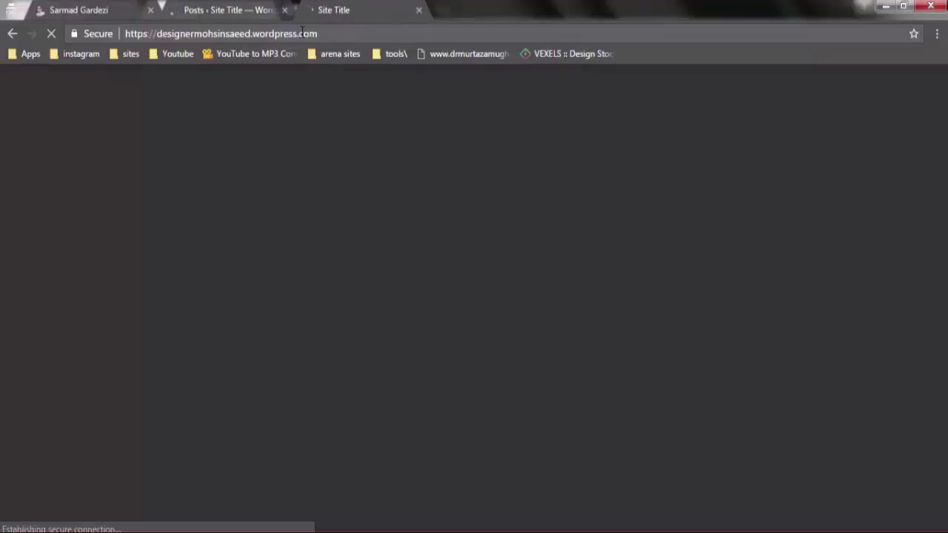
left_click(188, 7)
scroll(107, 503, "down", 1)
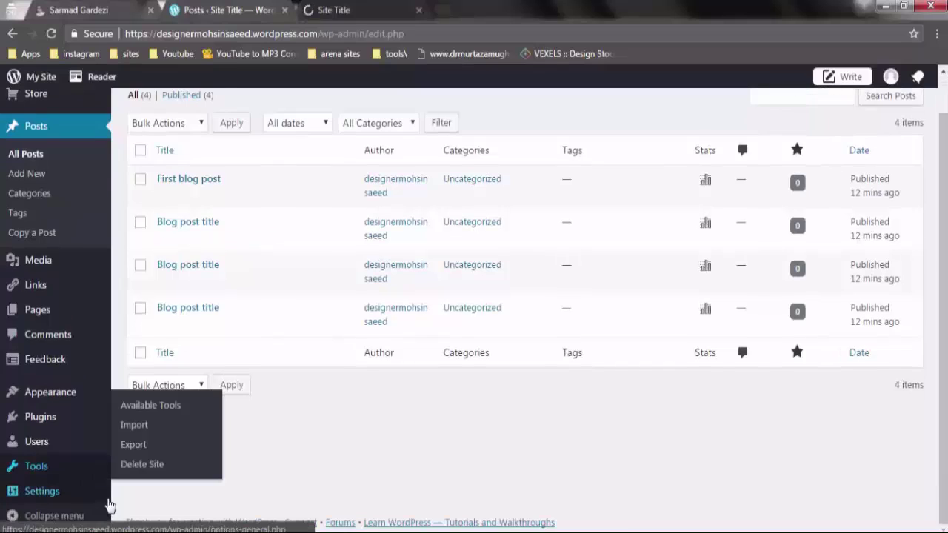
In General Settings, set the site title to the designer's name and the tagline to 'Graphic Designer', then save
mouse_move(78, 501)
left_click(137, 296)
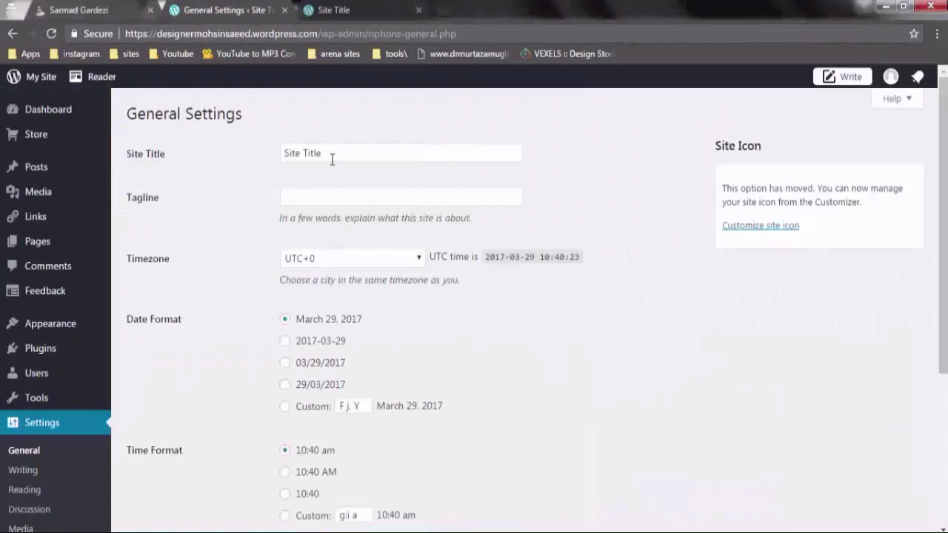
triple_click(331, 153)
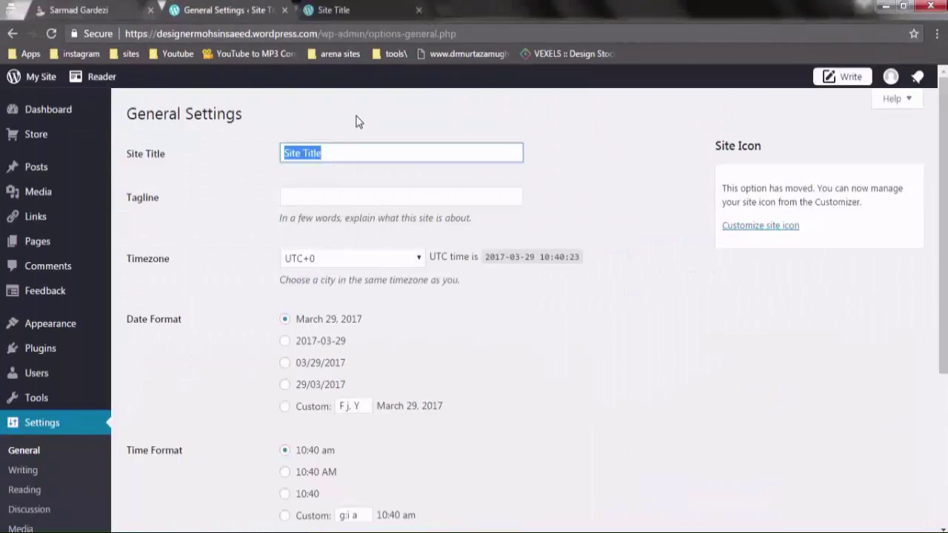
type("Designer M")
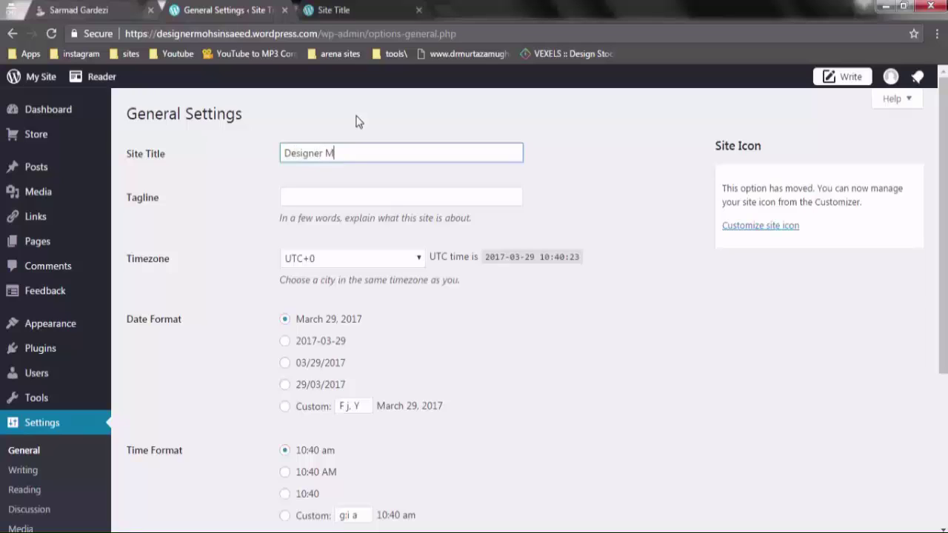
type("ohsin Saeed")
key("Tab")
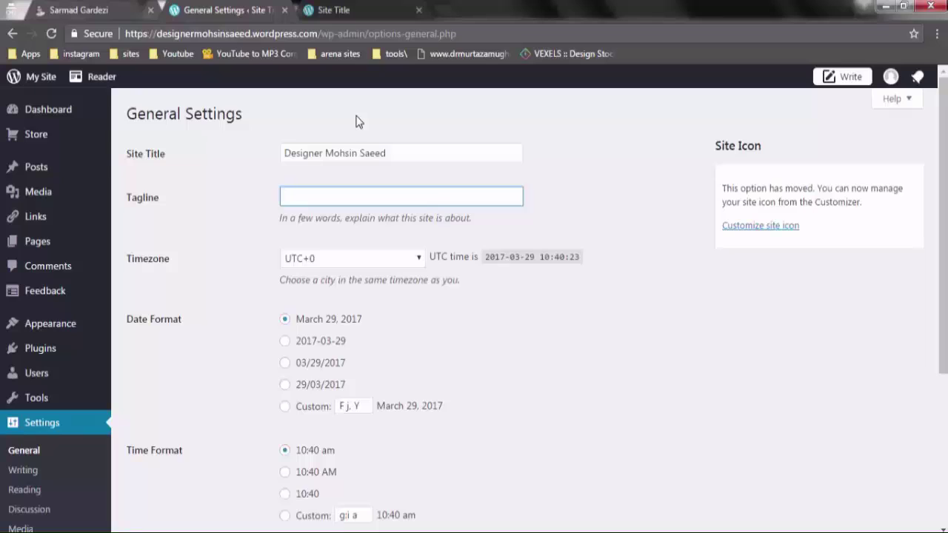
type("Graphic Designer")
left_click(214, 246)
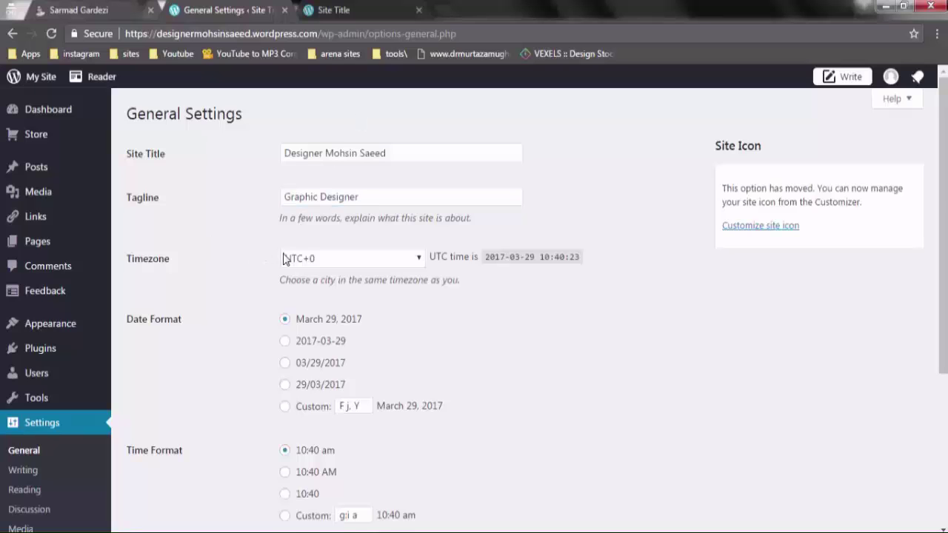
scroll(283, 257, "down", 3)
scroll(283, 257, "down", 1)
left_click(170, 460)
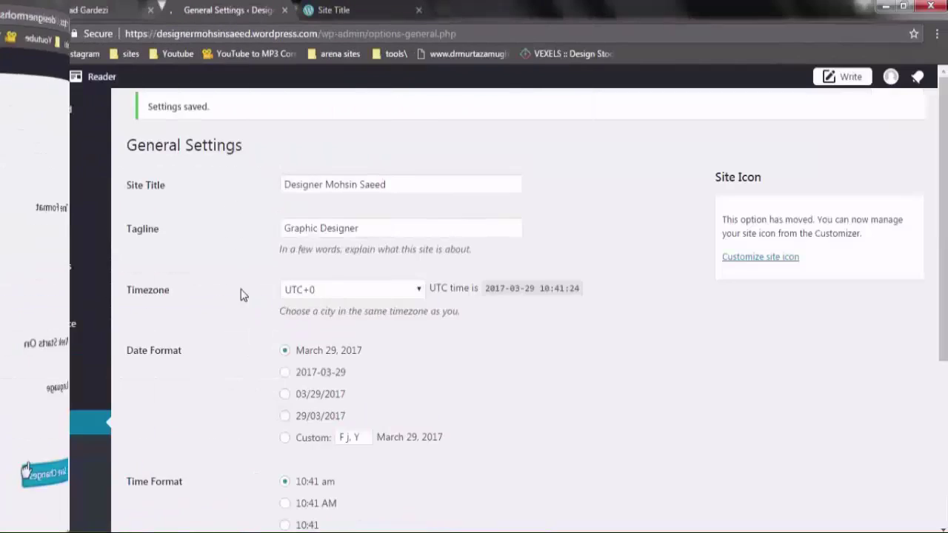
scroll(189, 268, "down", 3)
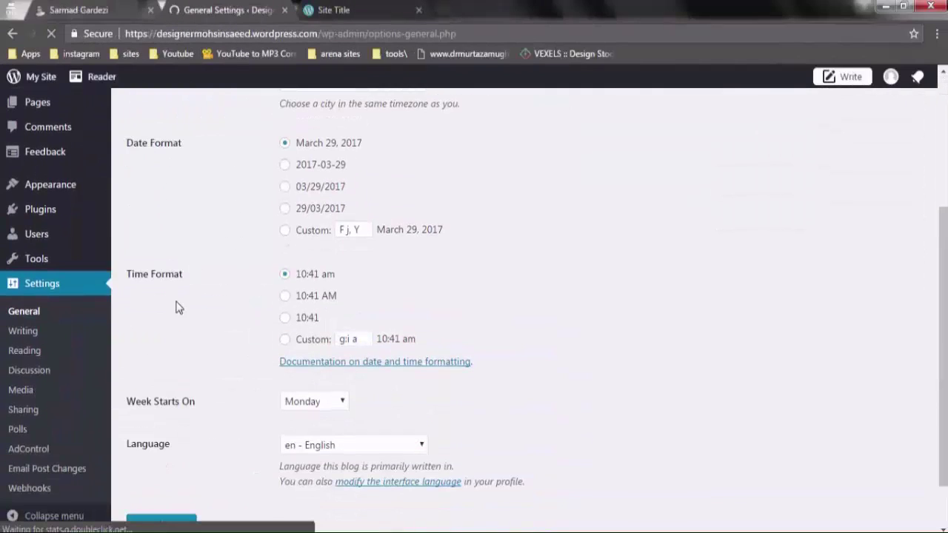
In Writing Settings, tick Testimonials and Portfolio Projects, then save the changes
left_click(24, 331)
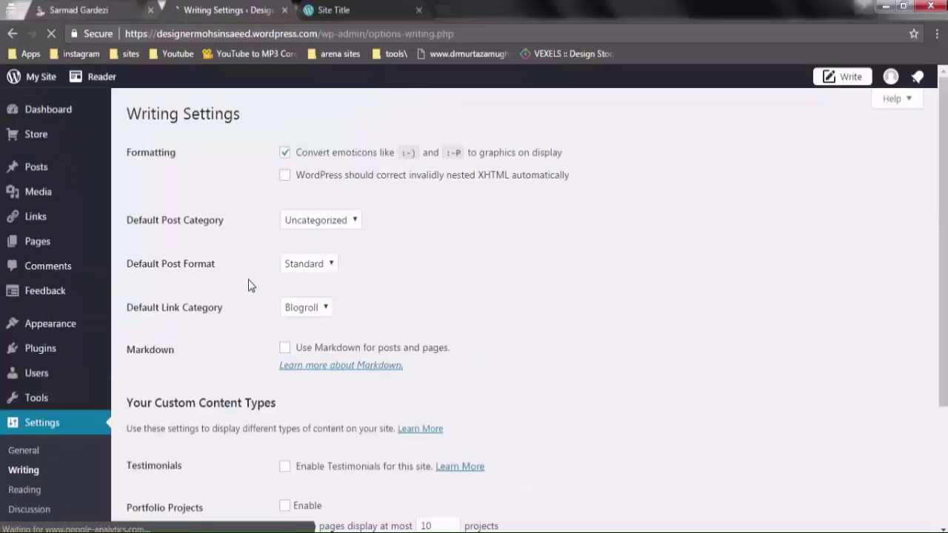
scroll(285, 200, "down", 2)
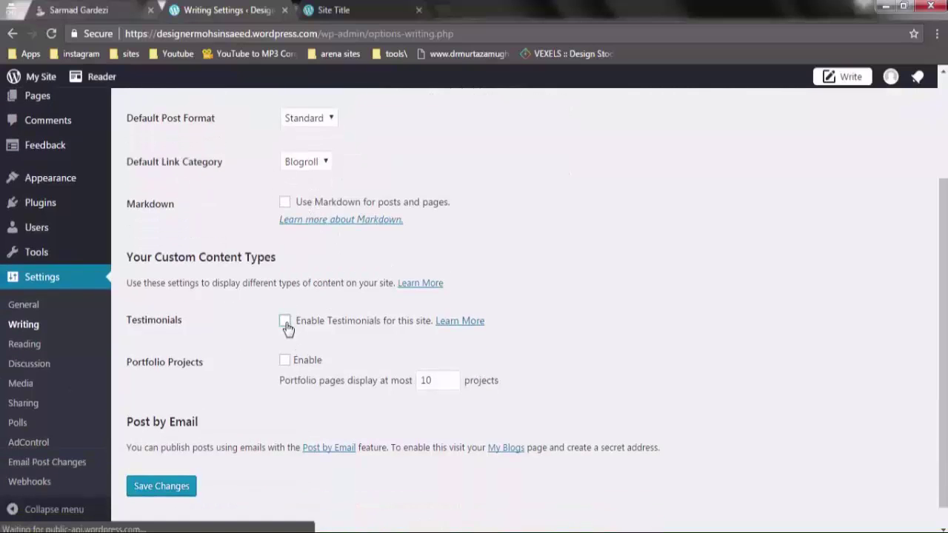
left_click(285, 321)
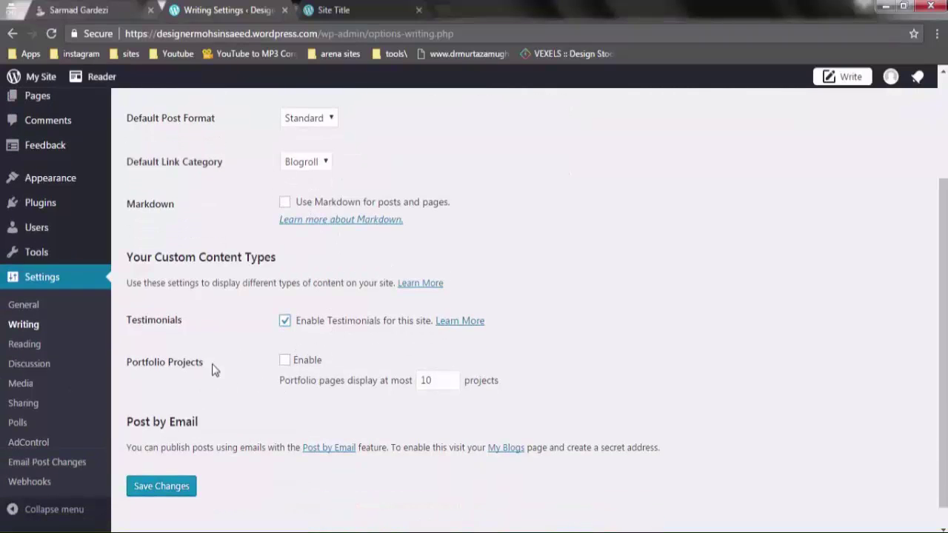
left_click(285, 361)
left_click(183, 487)
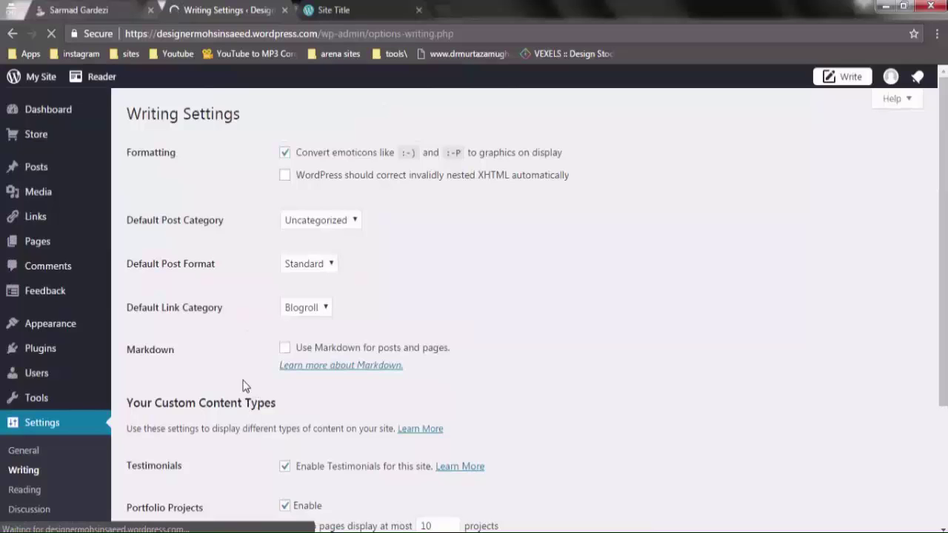
scroll(227, 347, "down", 1)
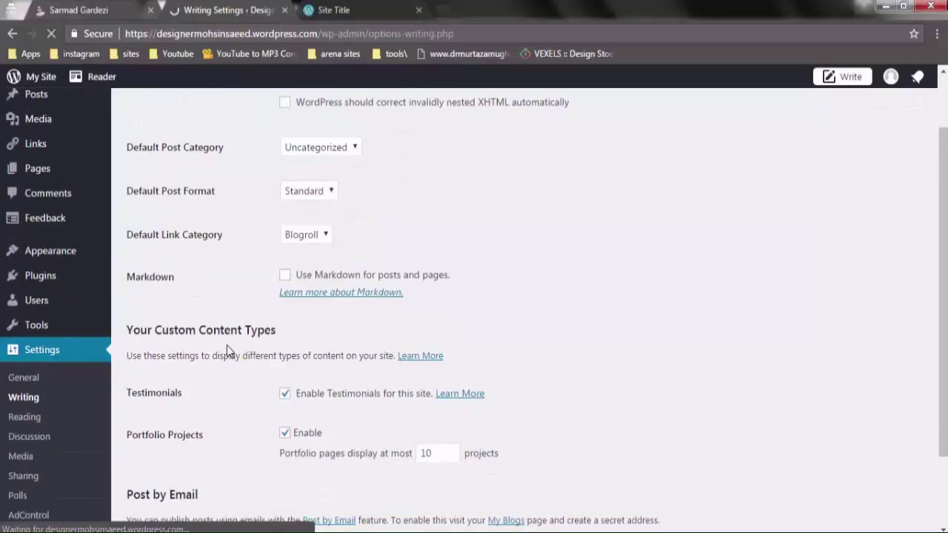
scroll(196, 324, "down", 2)
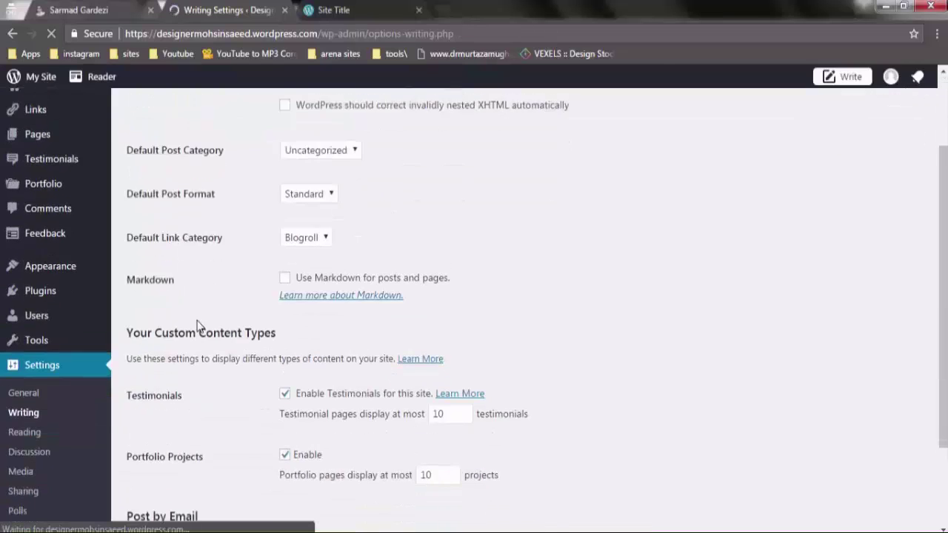
scroll(192, 326, "down", 2)
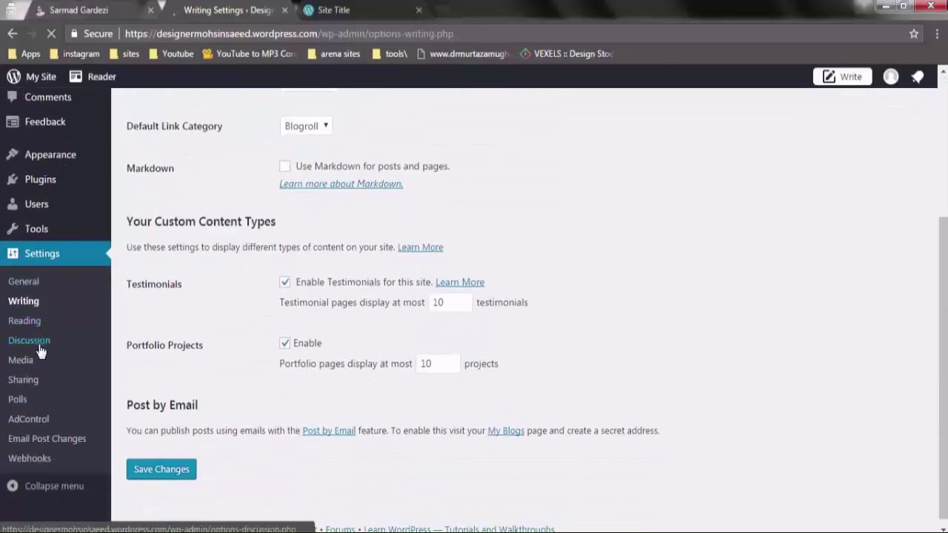
Open Sharing Settings and scroll down to the sharing buttons
left_click(23, 380)
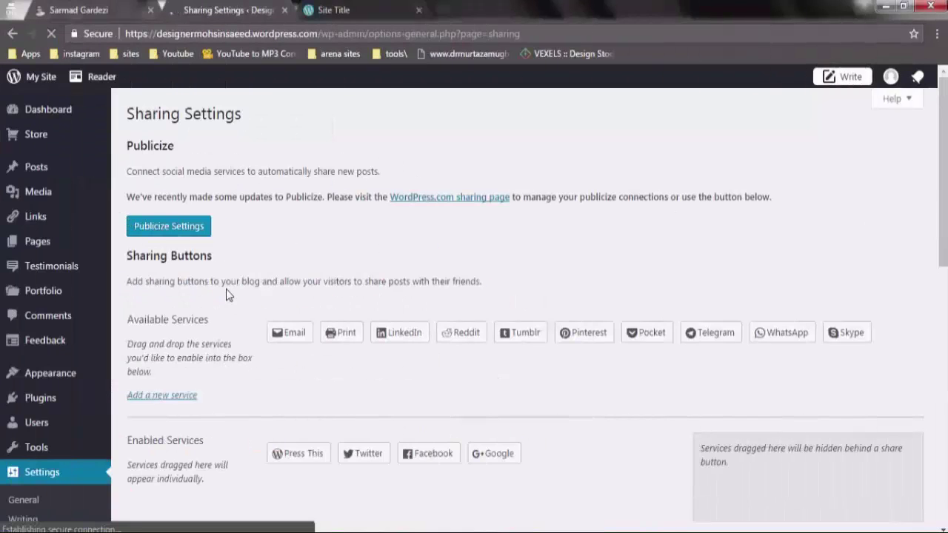
scroll(259, 319, "down", 2)
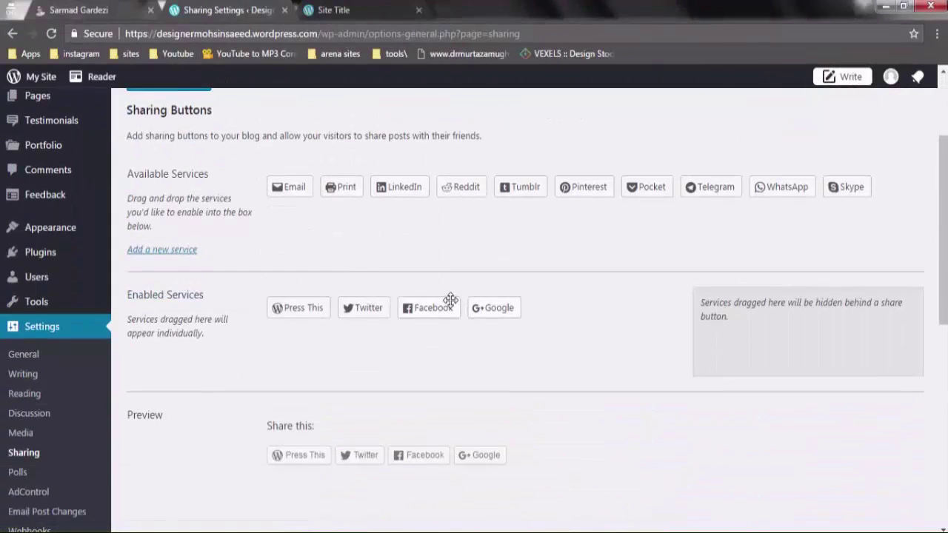
scroll(451, 299, "up", 2)
scroll(303, 304, "down", 1)
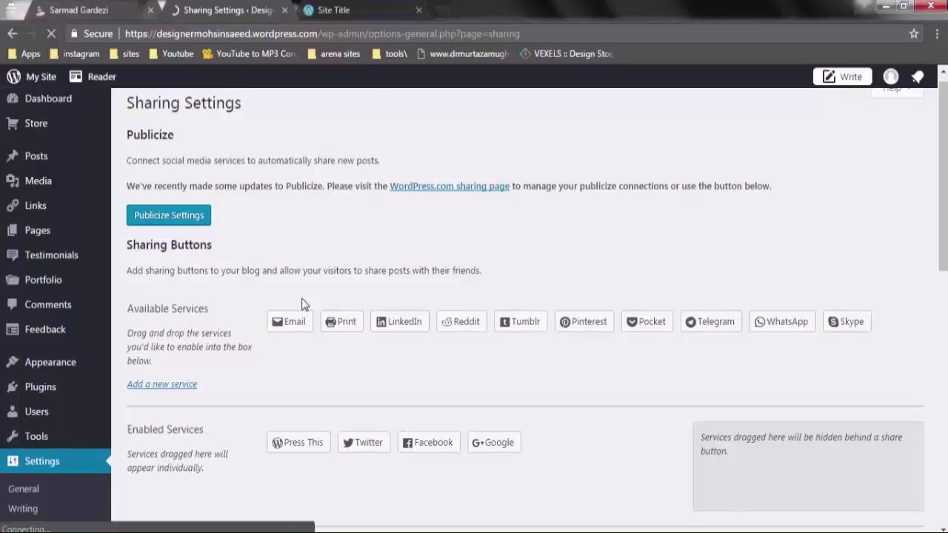
scroll(302, 304, "down", 1)
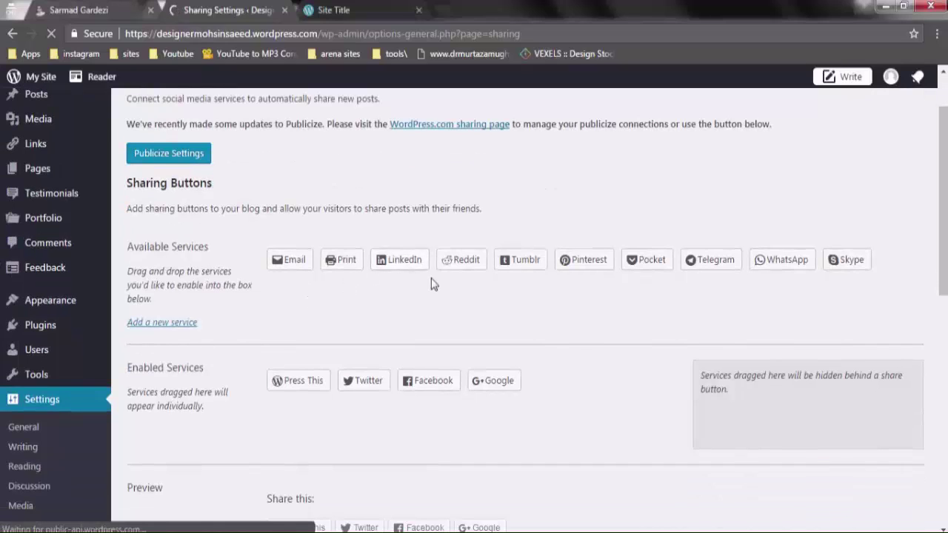
Drag LinkedIn, Pinterest, Telegram, WhatsApp, Tumblr and Email into the enabled sharing services
left_click_drag(399, 261, 425, 411)
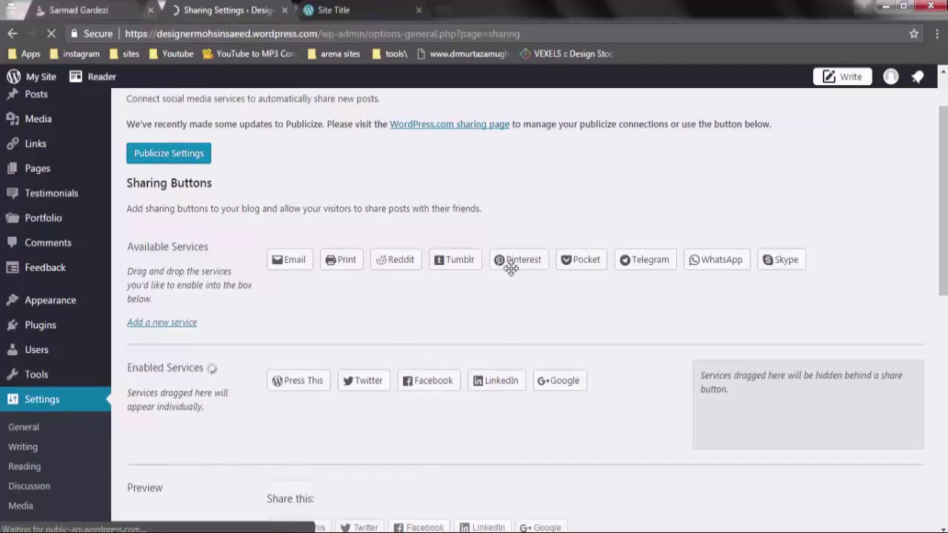
left_click_drag(508, 263, 522, 400)
left_click_drag(585, 263, 596, 399)
left_click_drag(644, 260, 547, 381)
left_click_drag(459, 257, 485, 381)
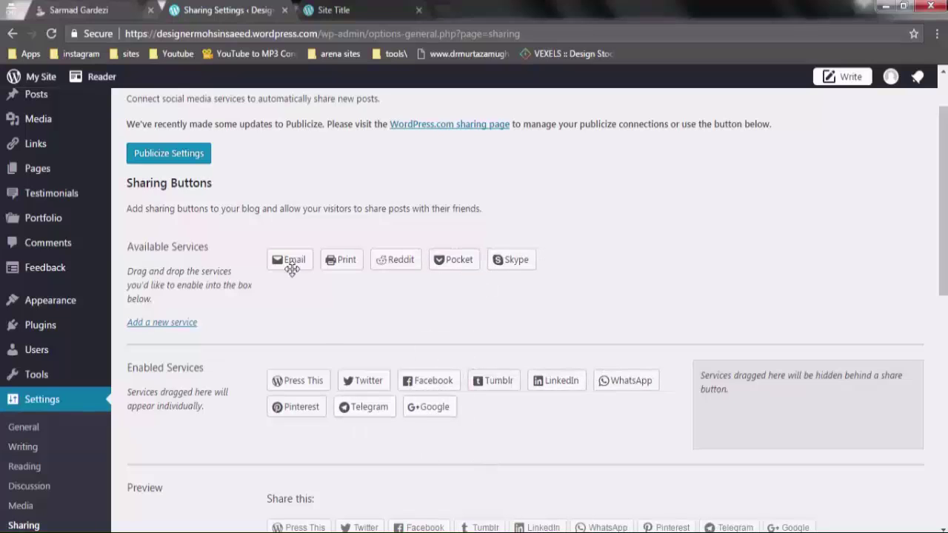
left_click_drag(286, 260, 490, 406)
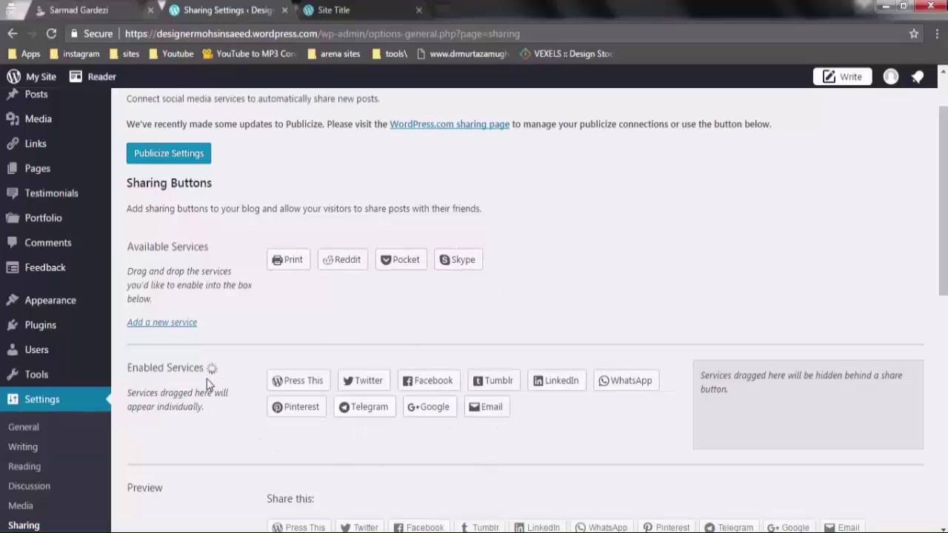
scroll(214, 380, "up", 2)
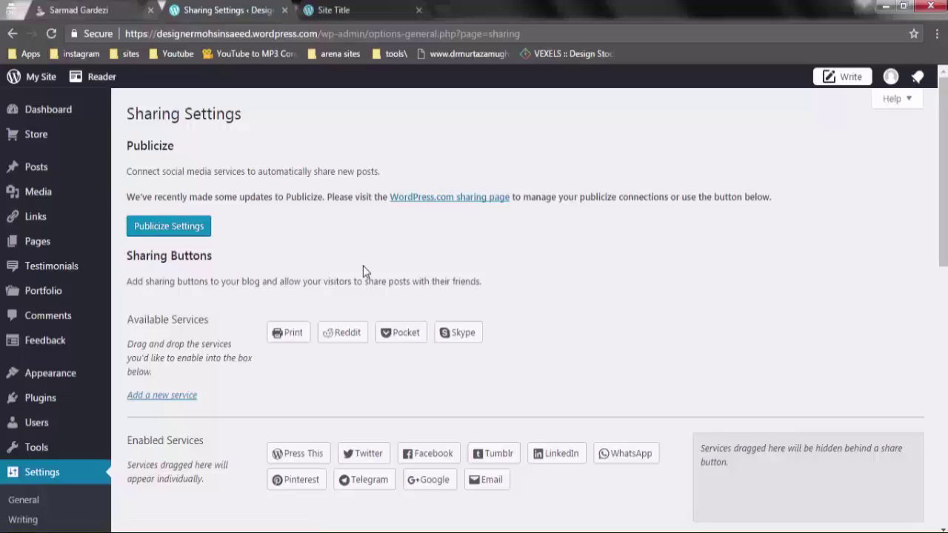
scroll(249, 332, "down", 1)
scroll(247, 330, "up", 1)
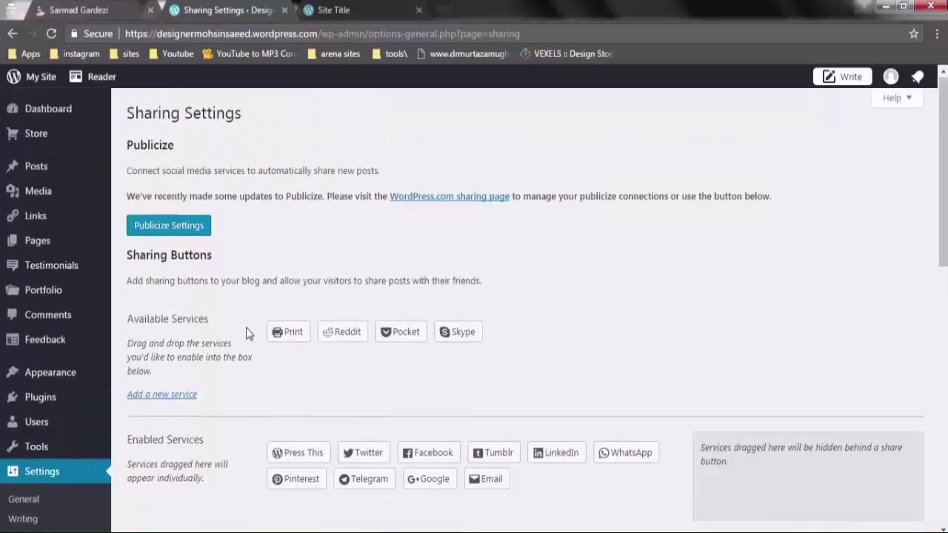
Bring up the All Posts list and refresh the live site tab to load the new title and tagline
left_click(137, 169)
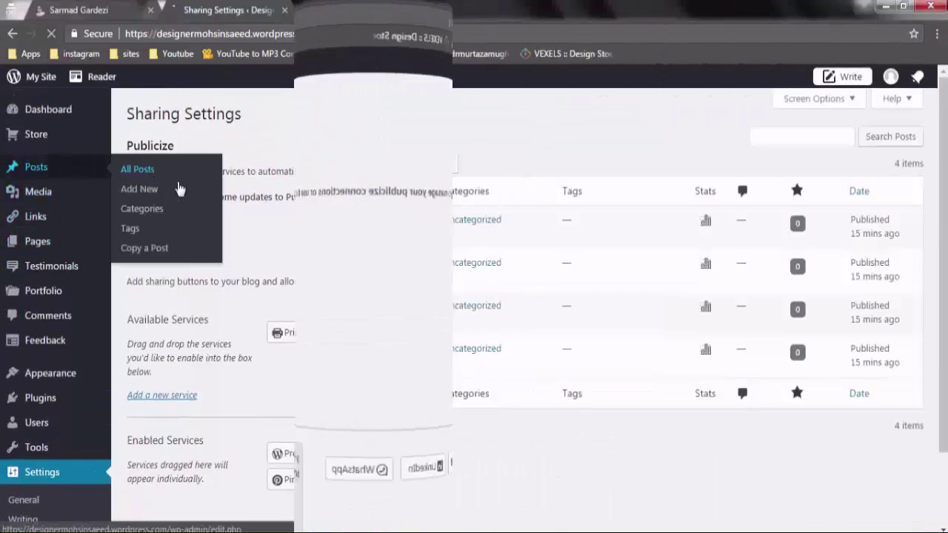
left_click(348, 10)
key("F5")
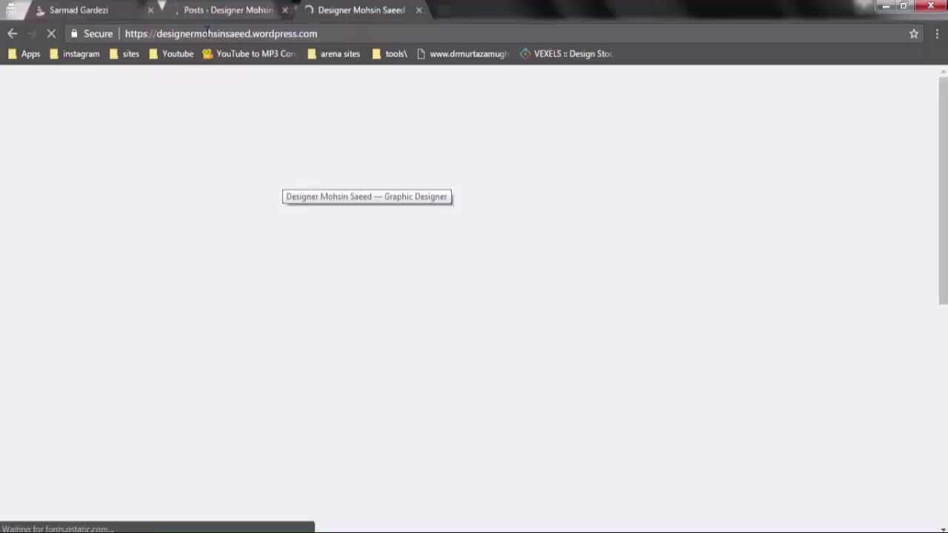
key("ctrl+shift+Tab")
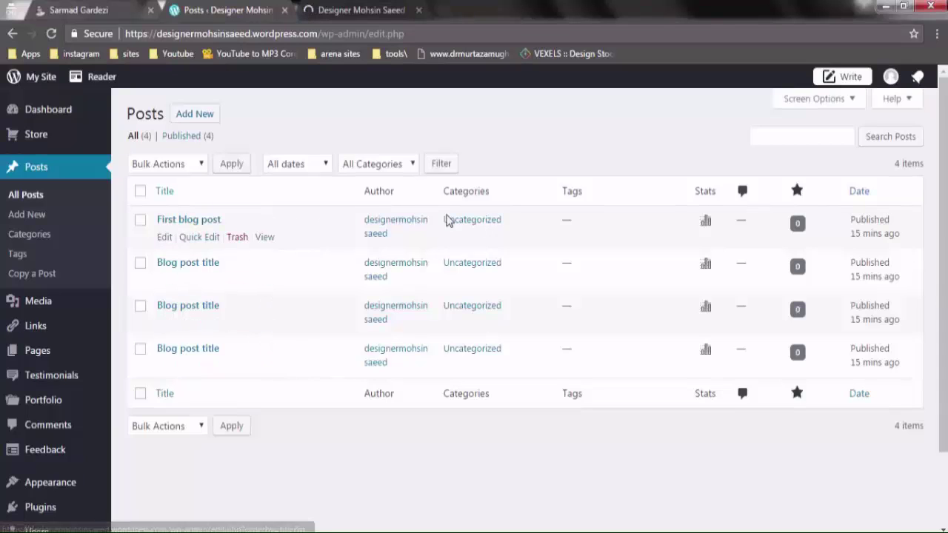
left_click(393, 7)
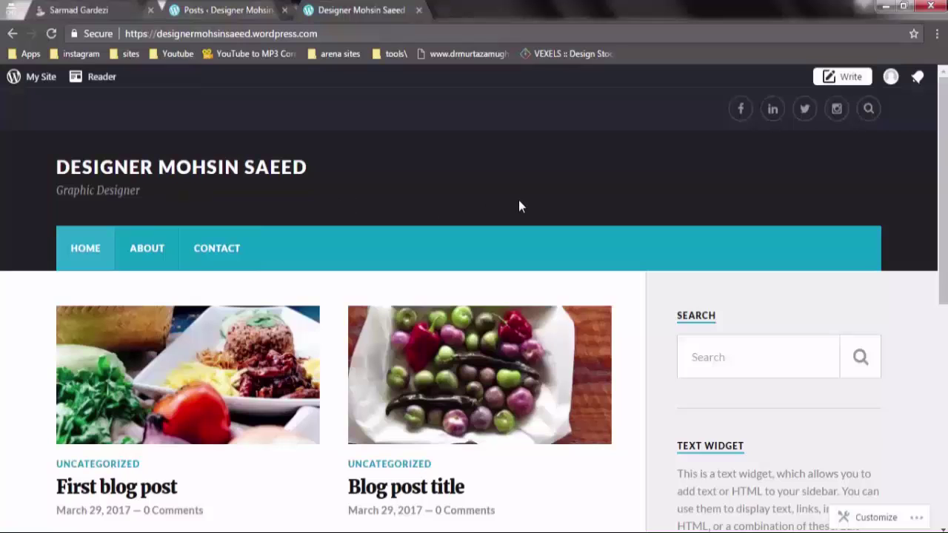
Scroll the live front page to check the new site title and Graphic Designer tagline above the posts
scroll(518, 206, "down", 6)
scroll(349, 376, "up", 4)
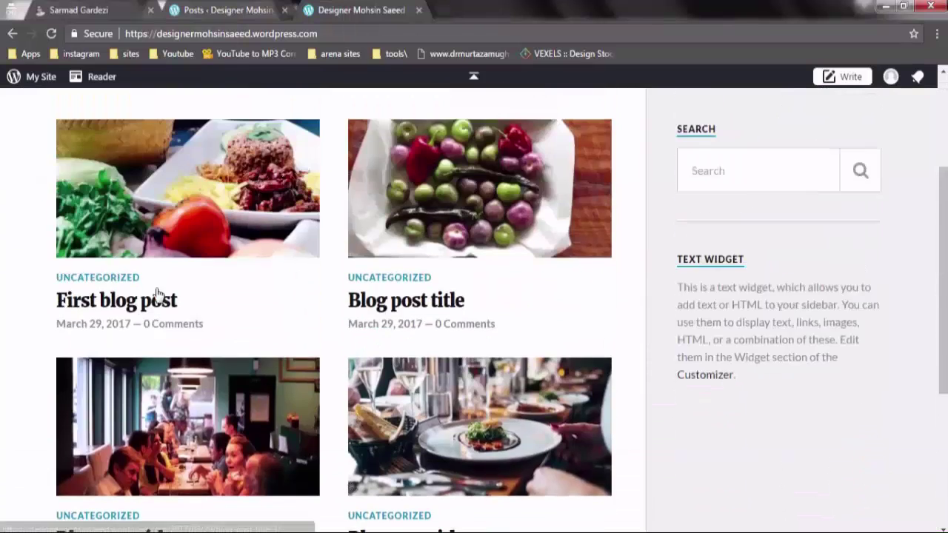
scroll(157, 294, "up", 2)
scroll(302, 413, "down", 1)
scroll(311, 402, "up", 3)
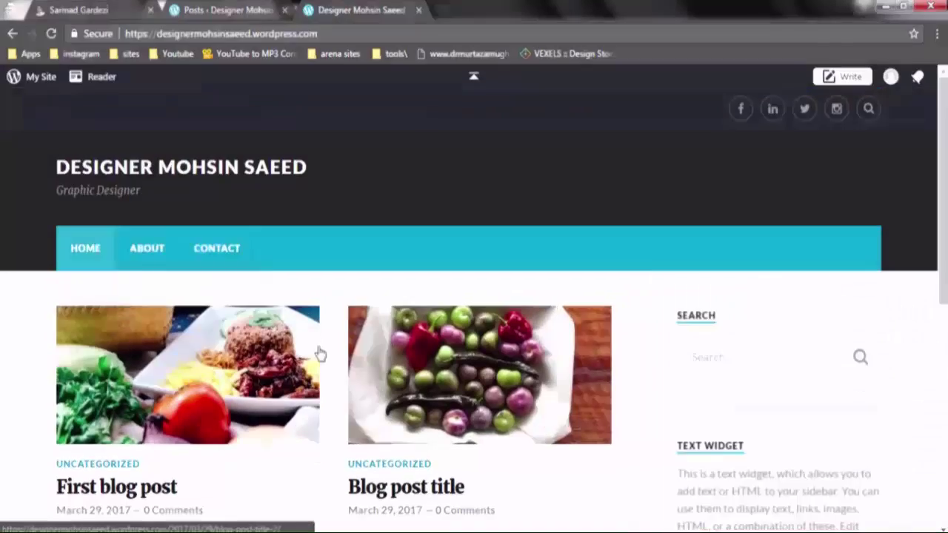